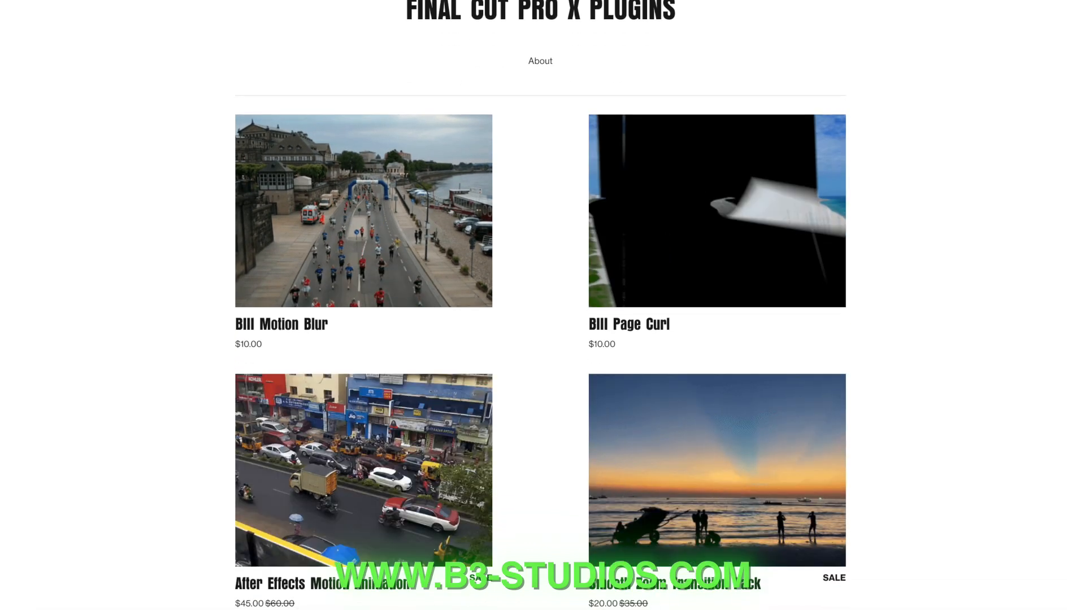
- Browse the Final Cut Pro X plugin listings on the B3-Studios store page
scroll(540, 305, down, 2)
scroll(541, 305, down, 2)
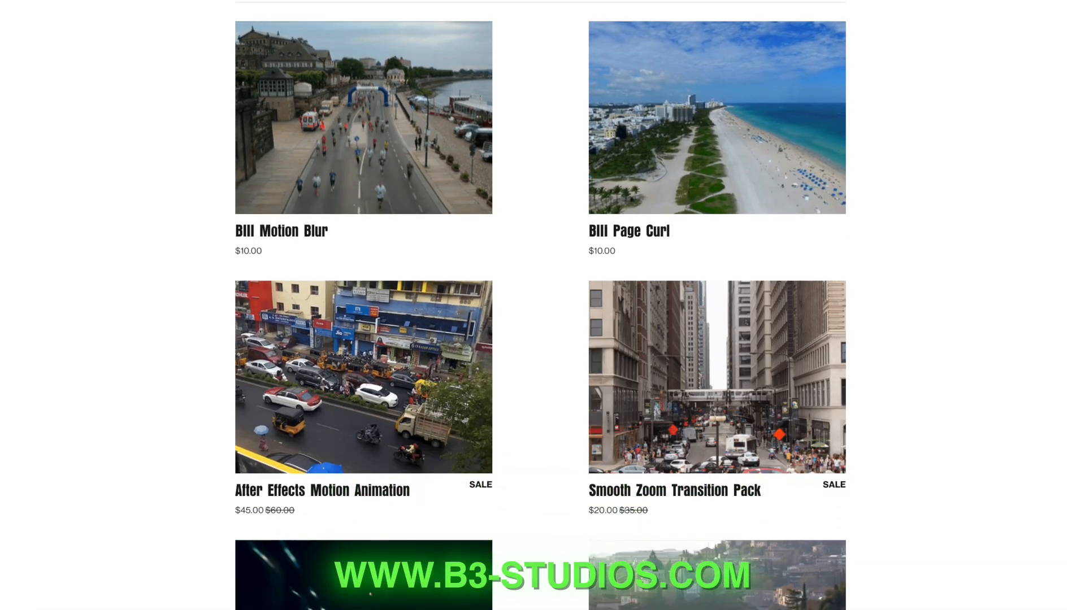
scroll(540, 305, down, 5)
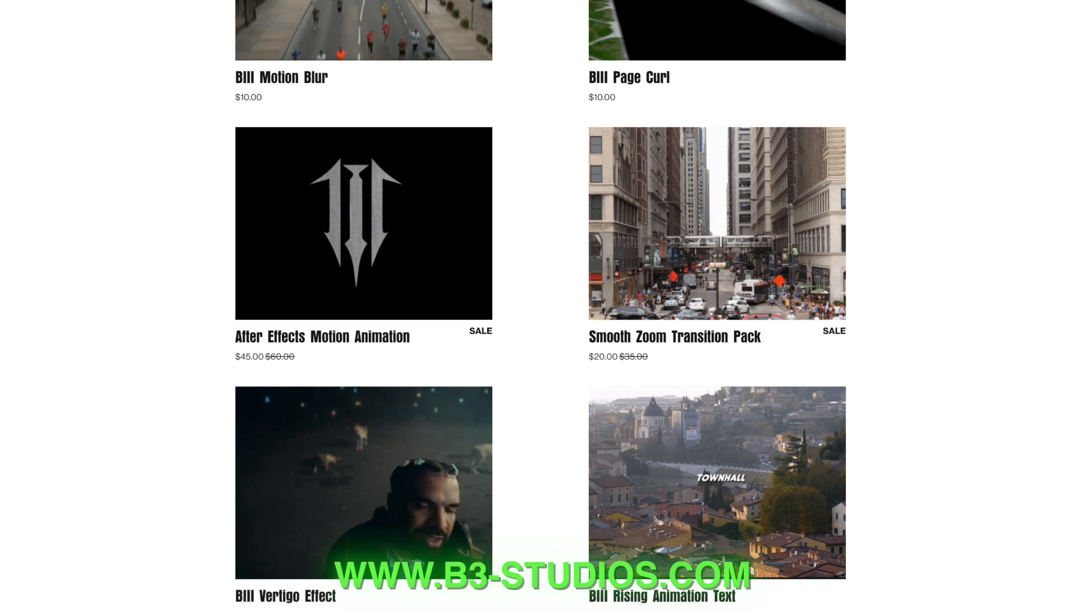
scroll(540, 305, down, 5)
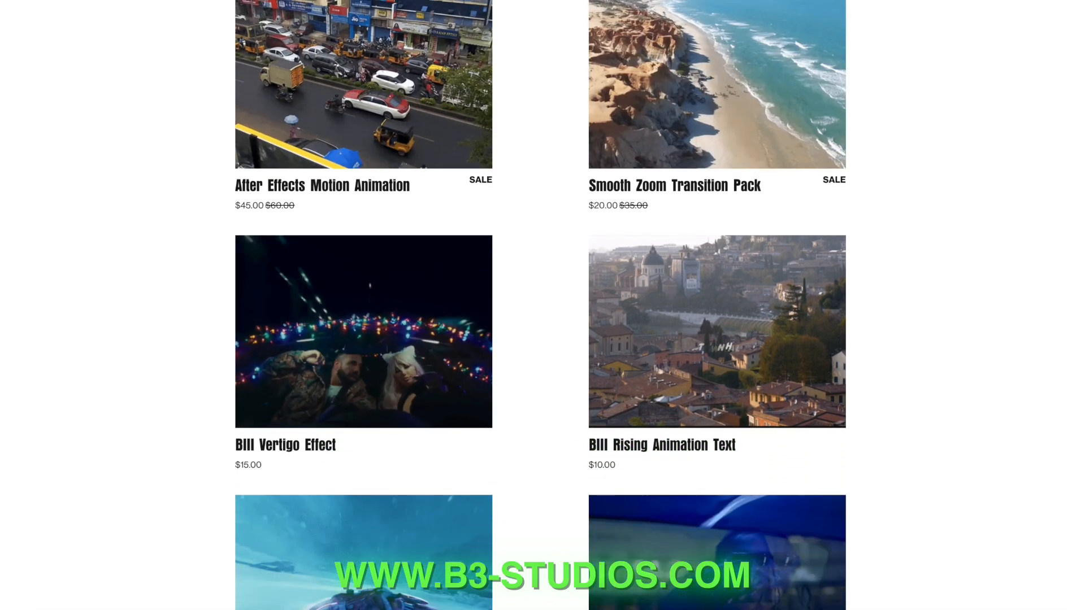
scroll(540, 305, down, 5)
scroll(540, 305, down, 7)
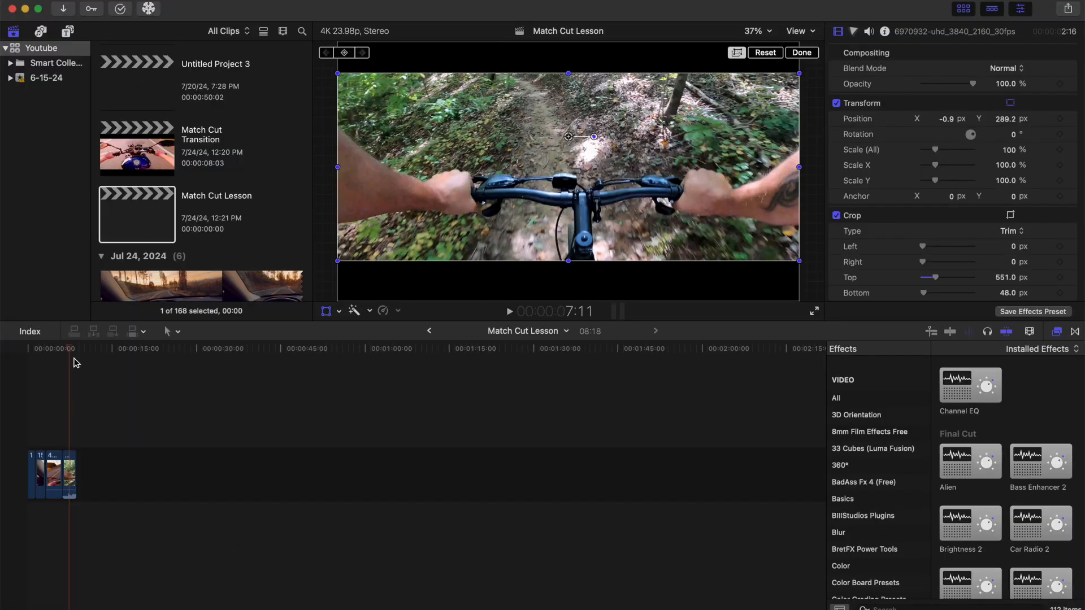
- Switch to Final Cut Pro and play the Match Cut Lesson sequence from its beginning through the bicycle clip
drag(69, 356, 3, 362)
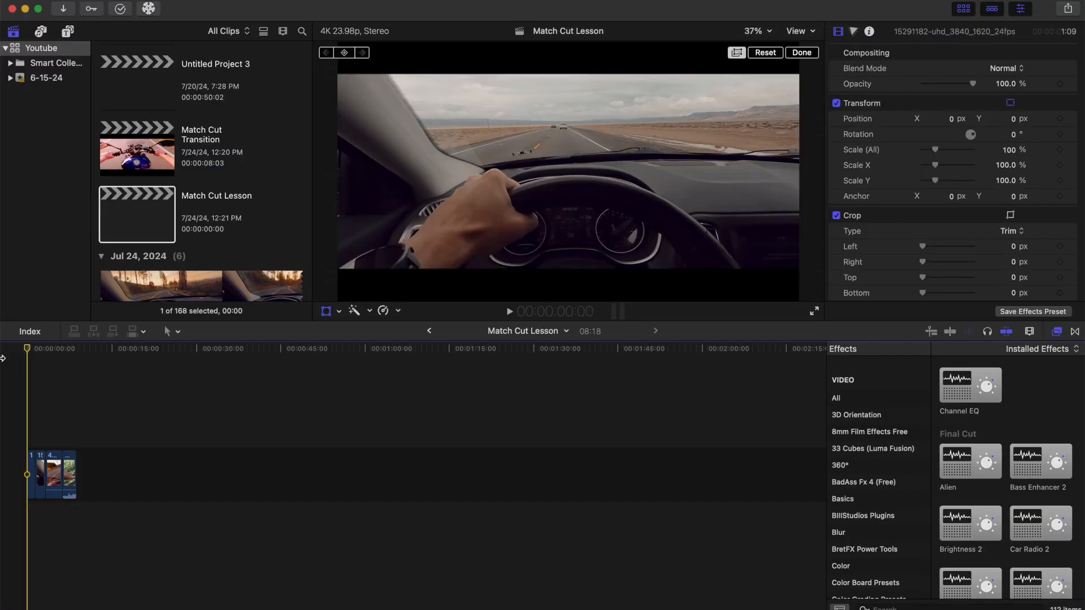
key(space)
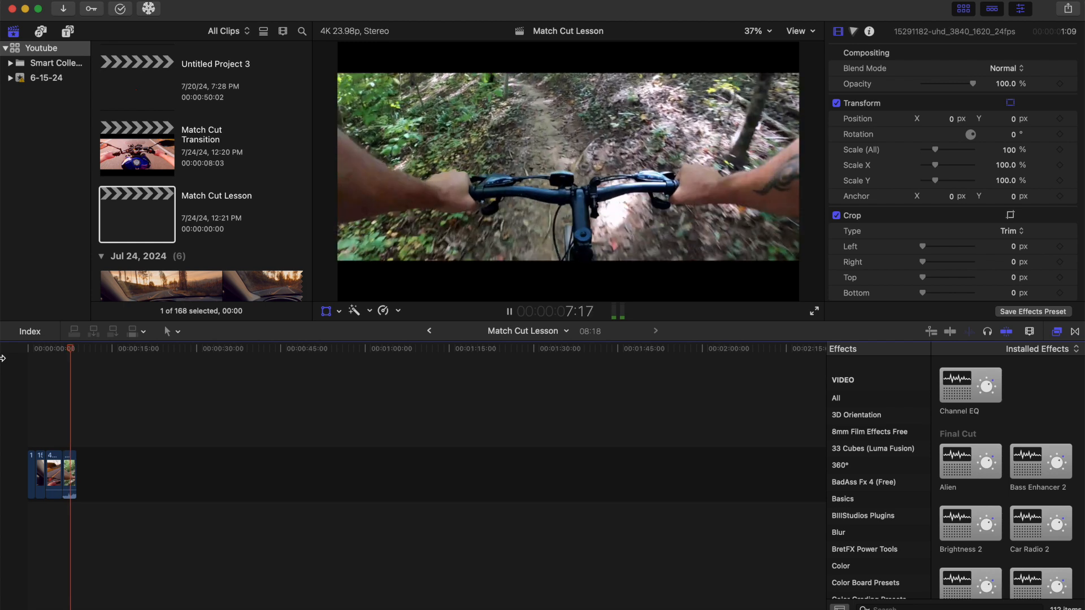
key(space)
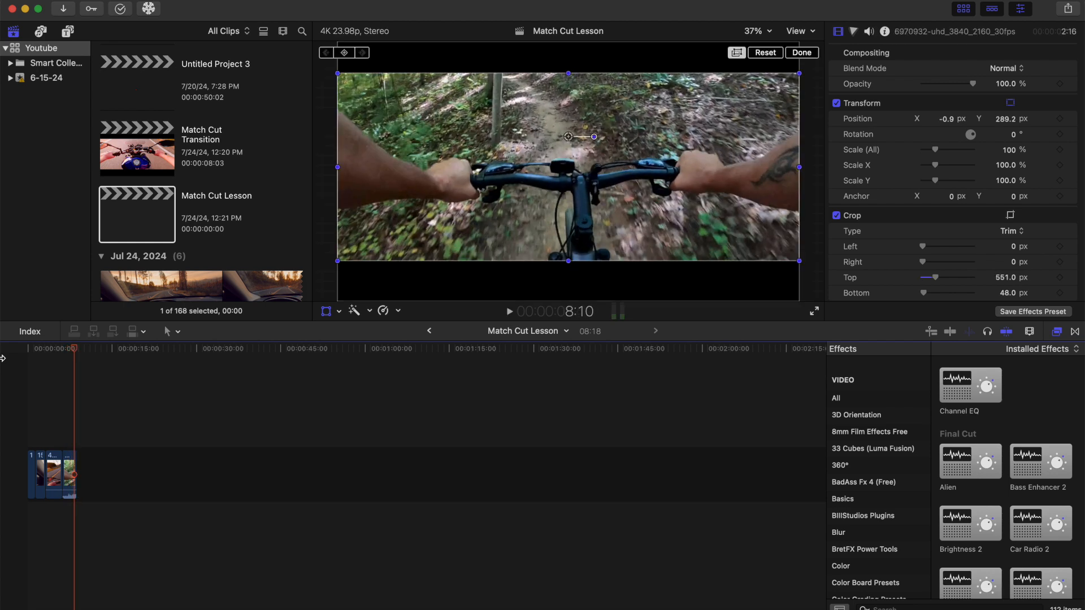
- Fit the whole sequence in the timeline and play the cut between the first and second driving clips
click(25, 421)
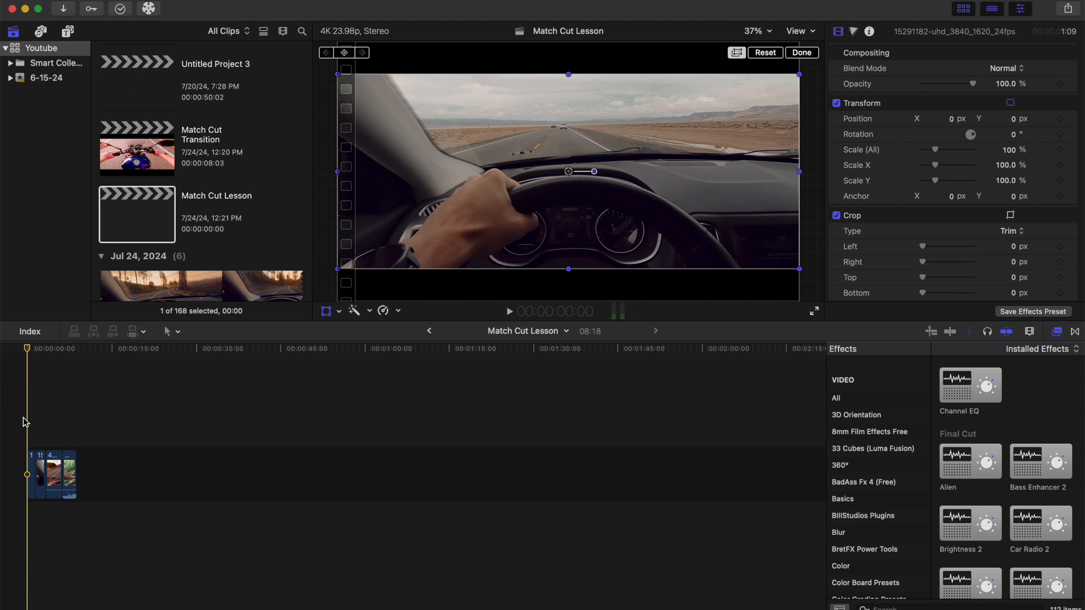
key(shift+z)
key(space)
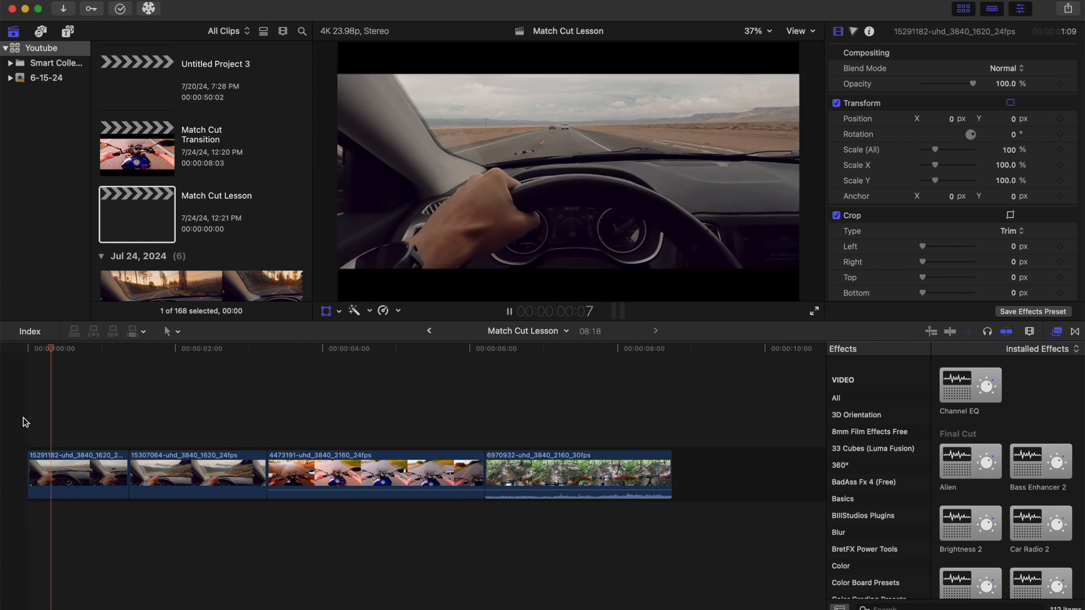
key(shift+t)
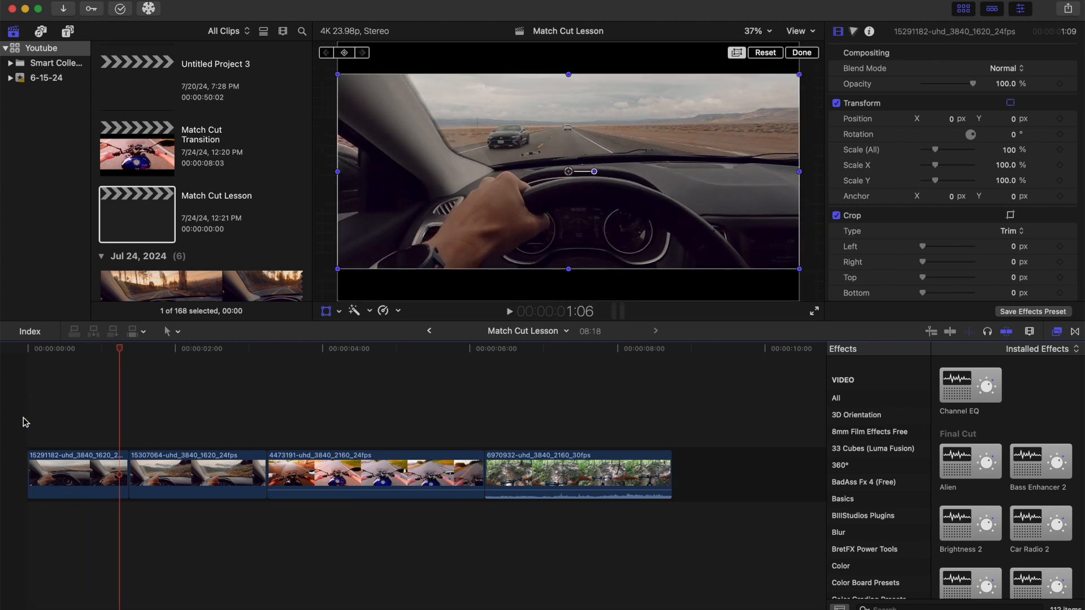
key(space)
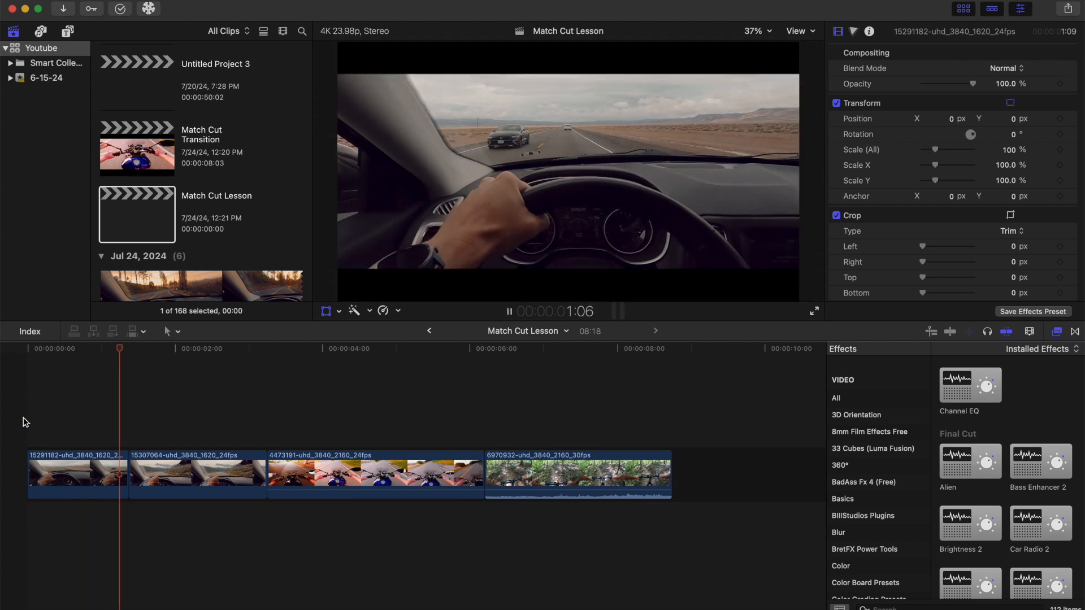
key(space)
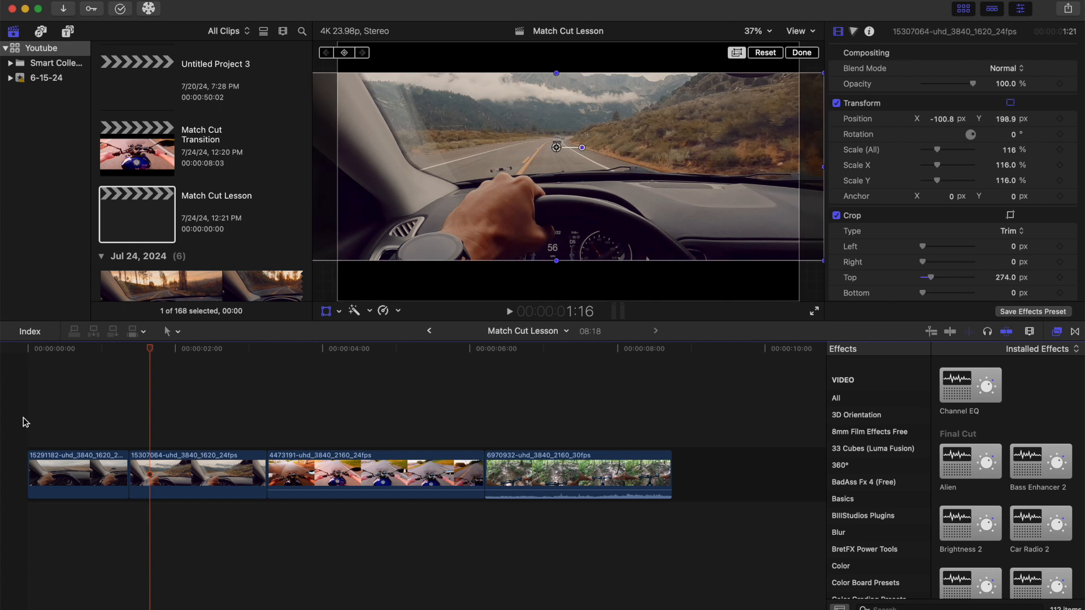
- Move the second driving clip out of the primary storyline to a connected position beneath it, overlapping the end of the first clip
click(102, 435)
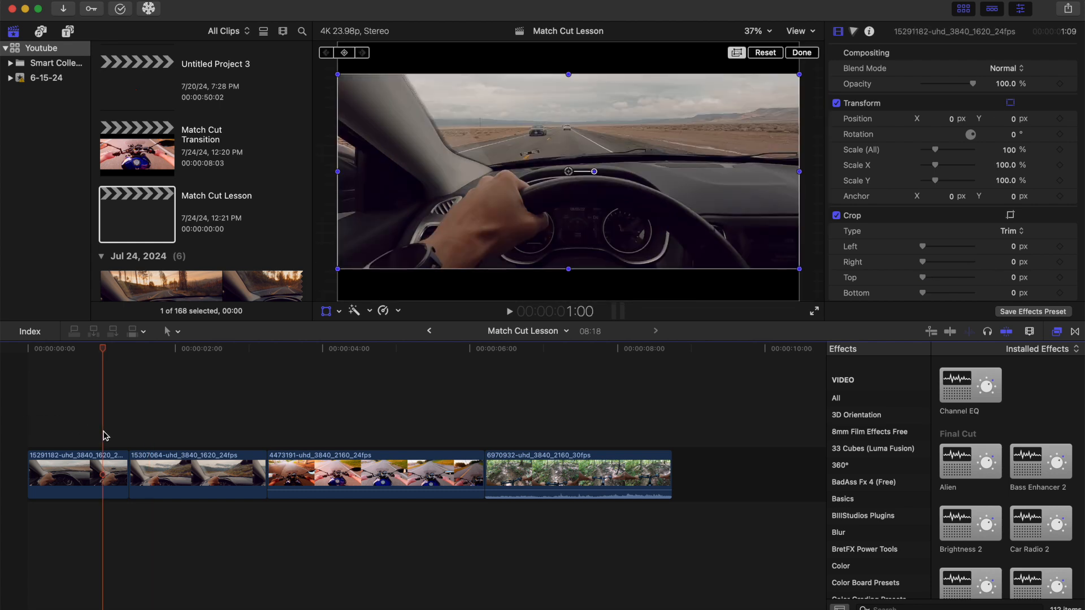
click(162, 467)
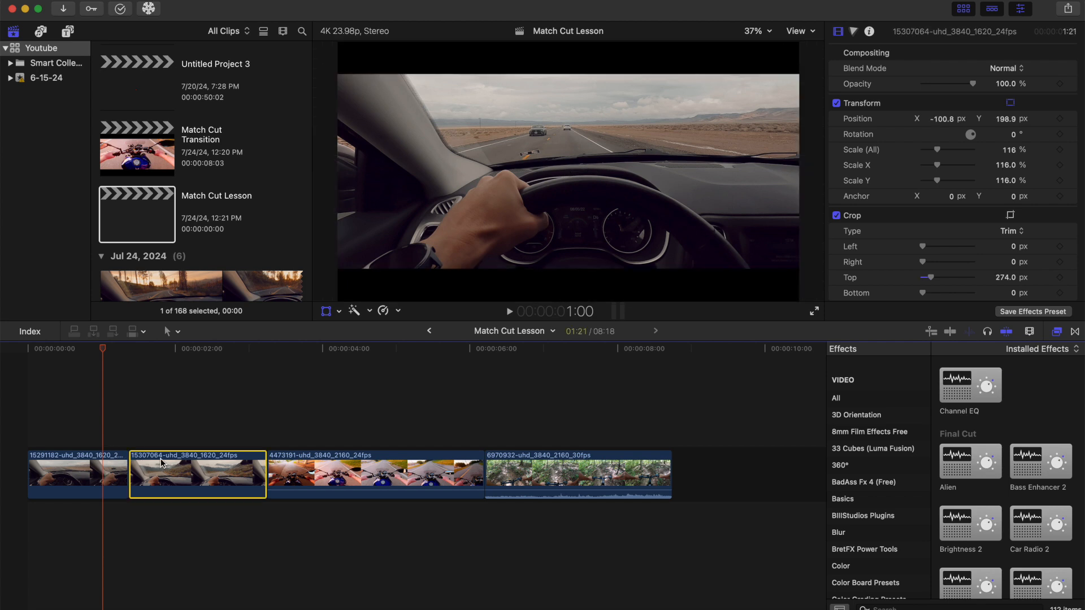
drag(162, 464, 147, 511)
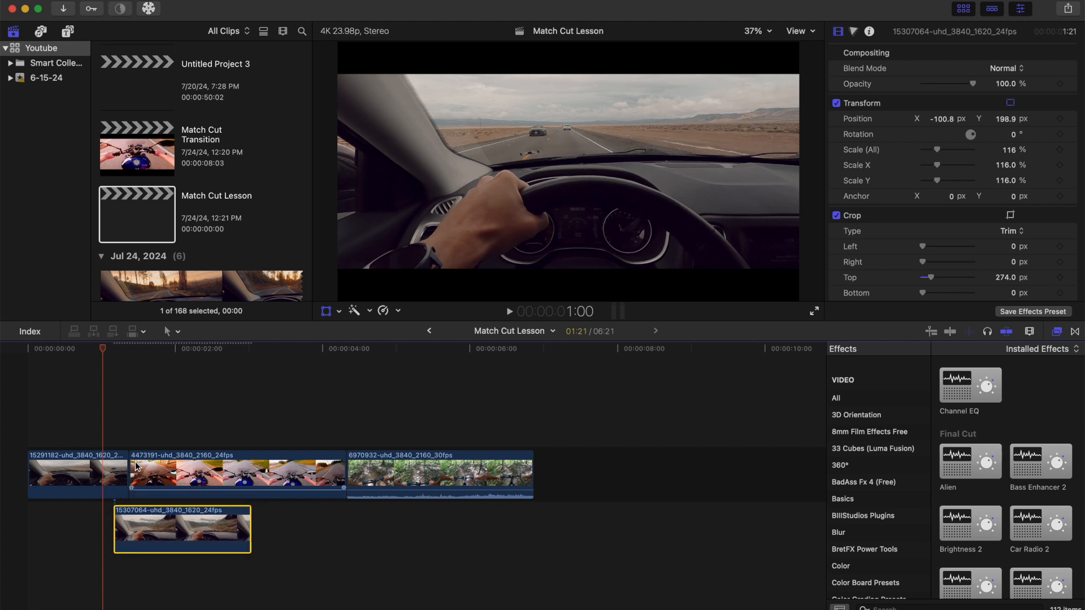
- Insert a gap between the first driving clip and the motorcycle clip in the primary storyline
right_click(153, 439)
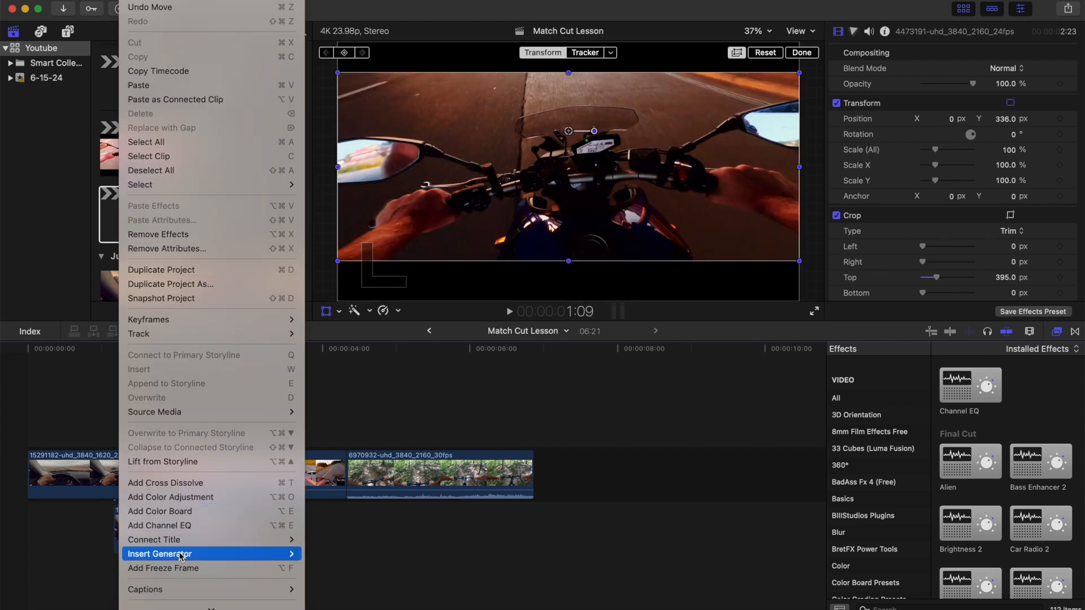
mouse_move(182, 557)
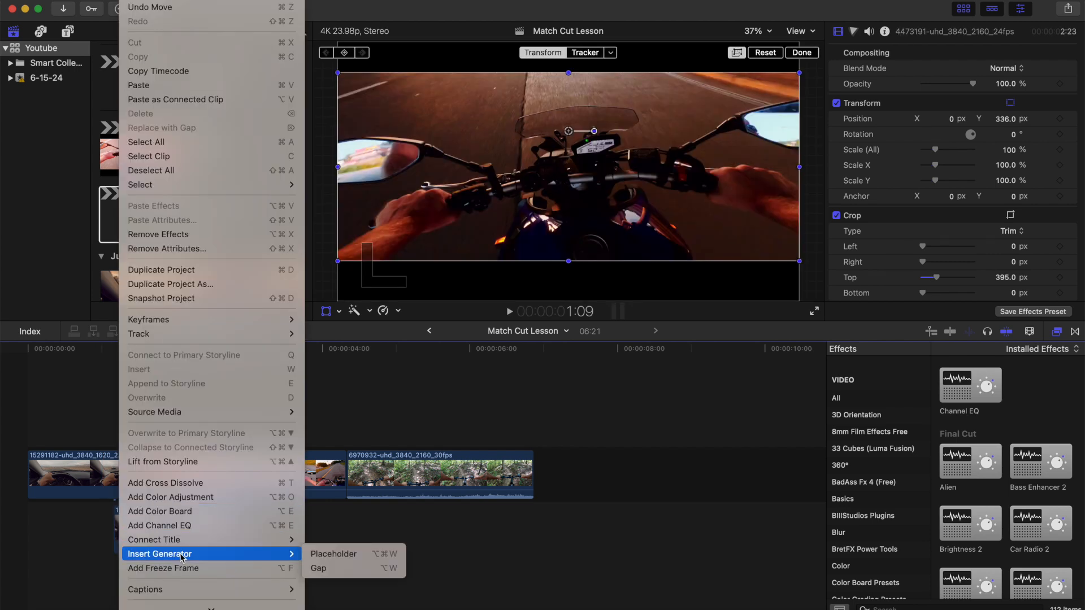
click(319, 568)
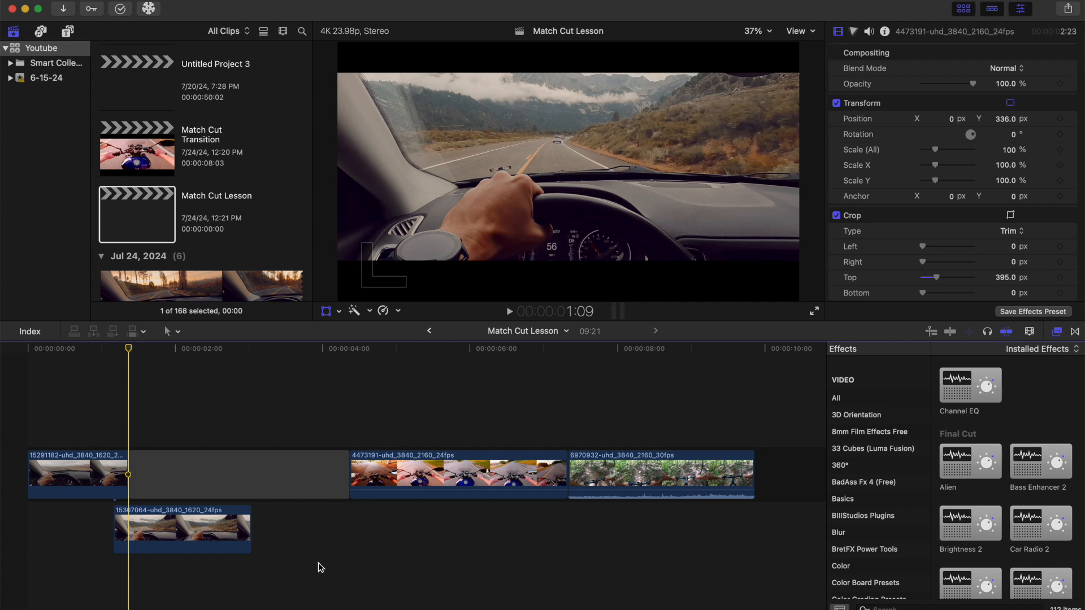
- Keyframe the first driving clip's opacity from 100% at 1:01 to 0% at 1:04
click(97, 443)
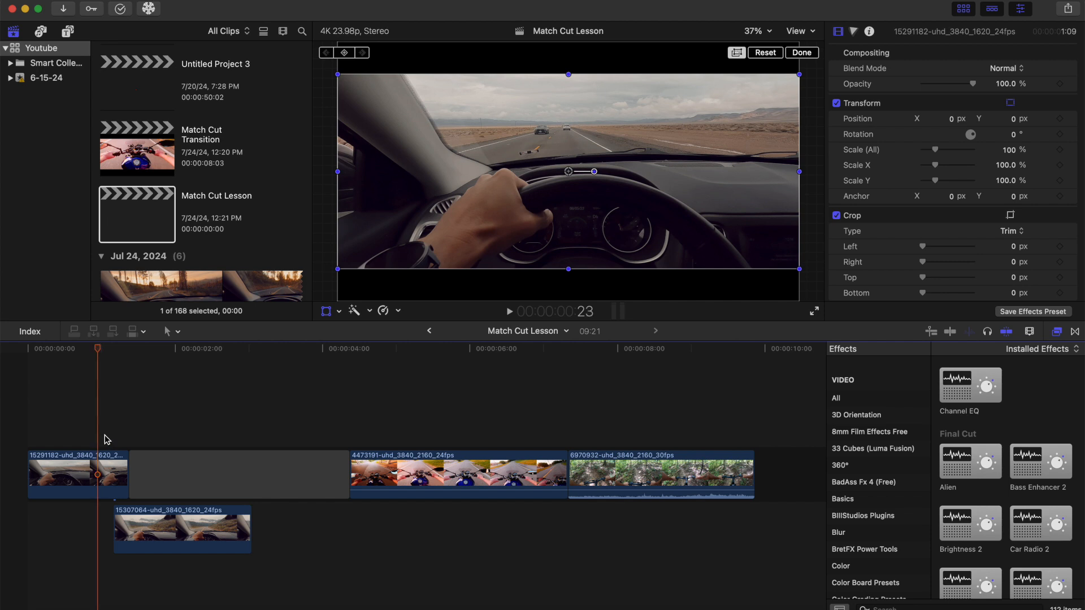
click(105, 474)
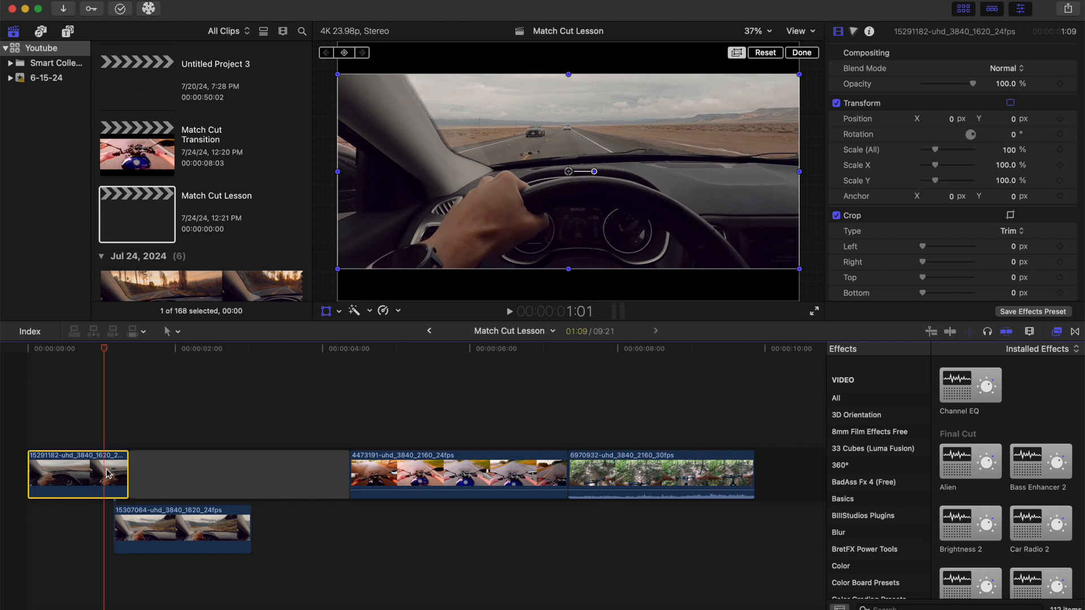
click(1060, 84)
key(Right)
key(Right)
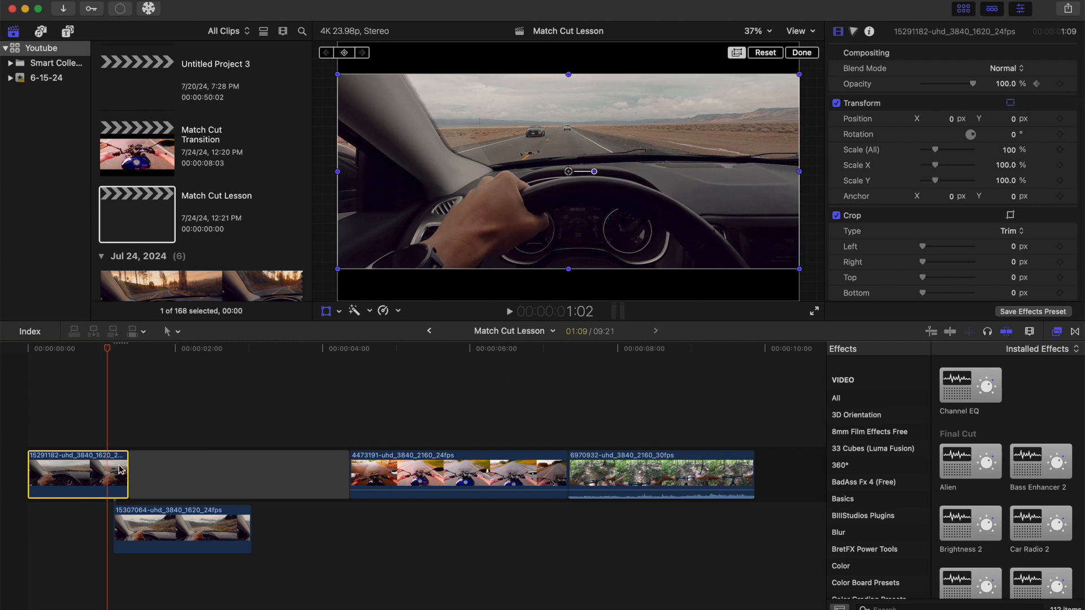
key(Right)
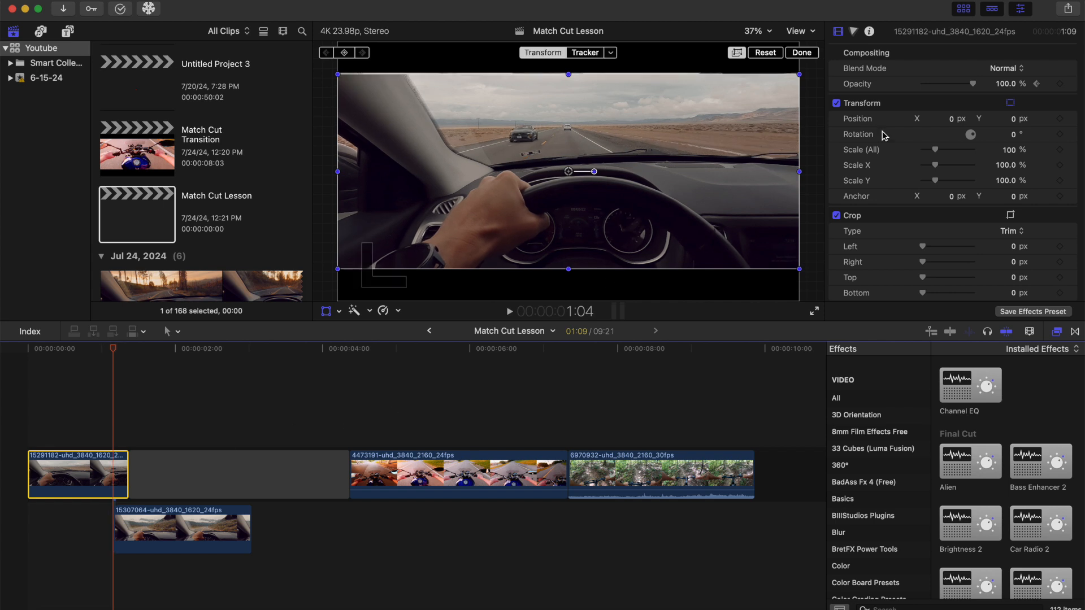
drag(975, 86, 893, 101)
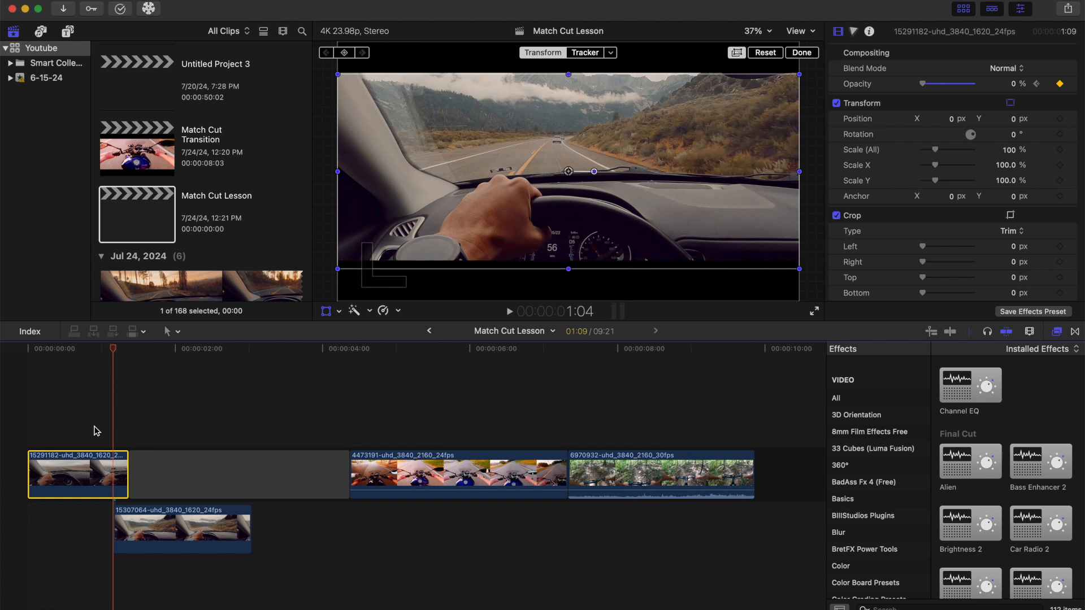
- Play back the opacity fade from the first driving clip into the second
click(26, 434)
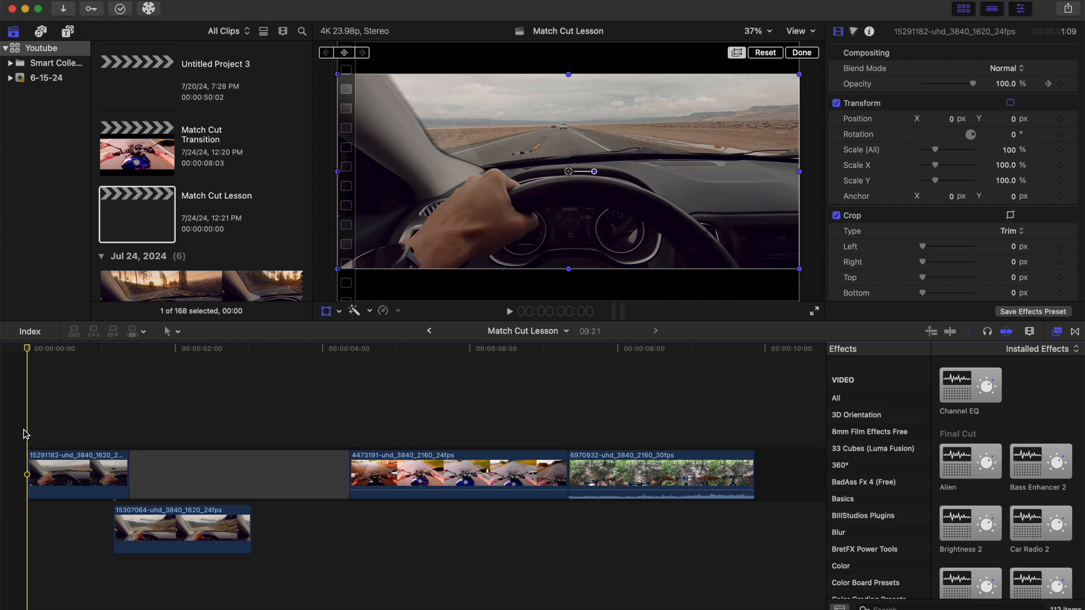
key(space)
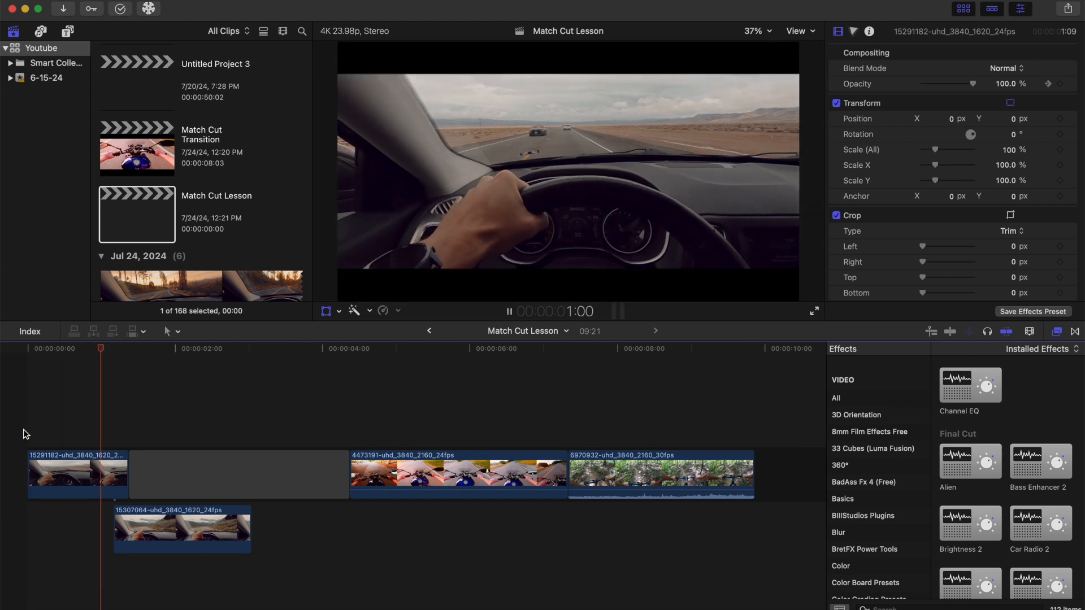
click(24, 432)
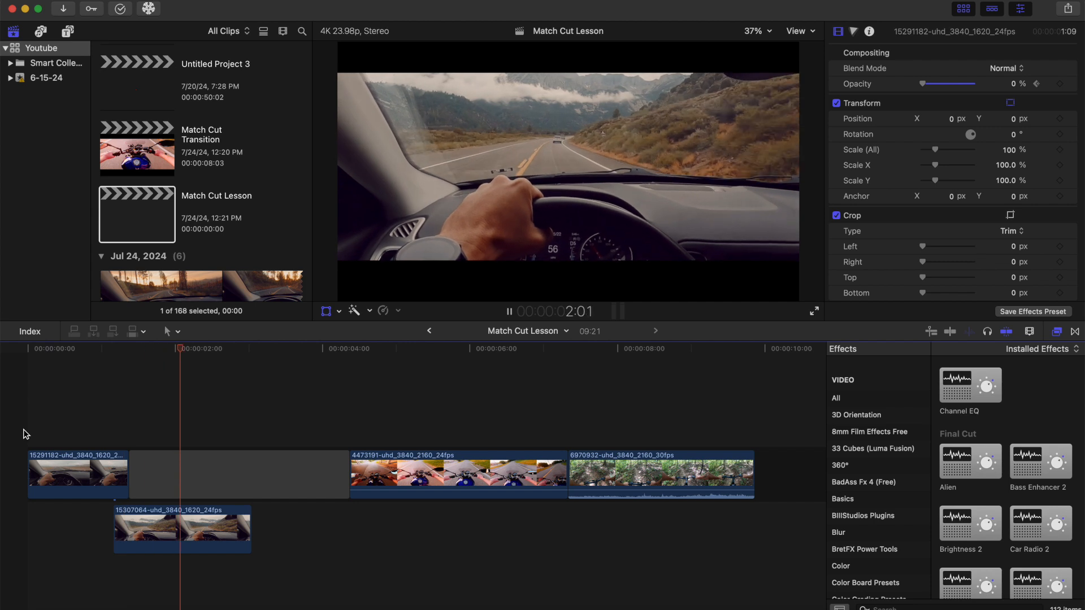
click(102, 432)
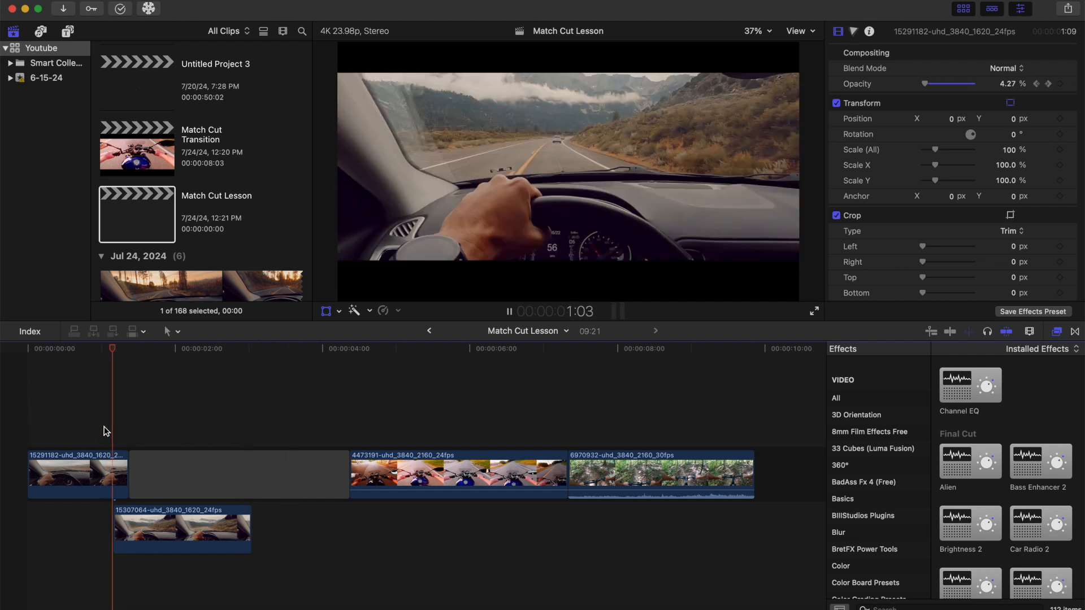
- Set the first driving clip's opacity to 0% at 1:03 to shorten the fade
key(space)
key(Left)
key(Left)
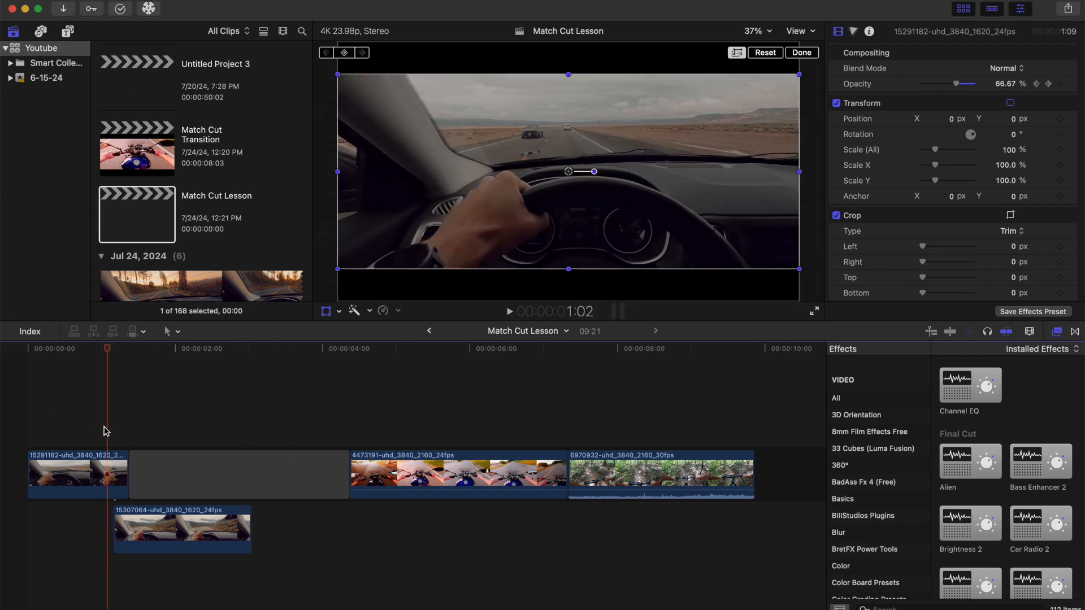
key(Right)
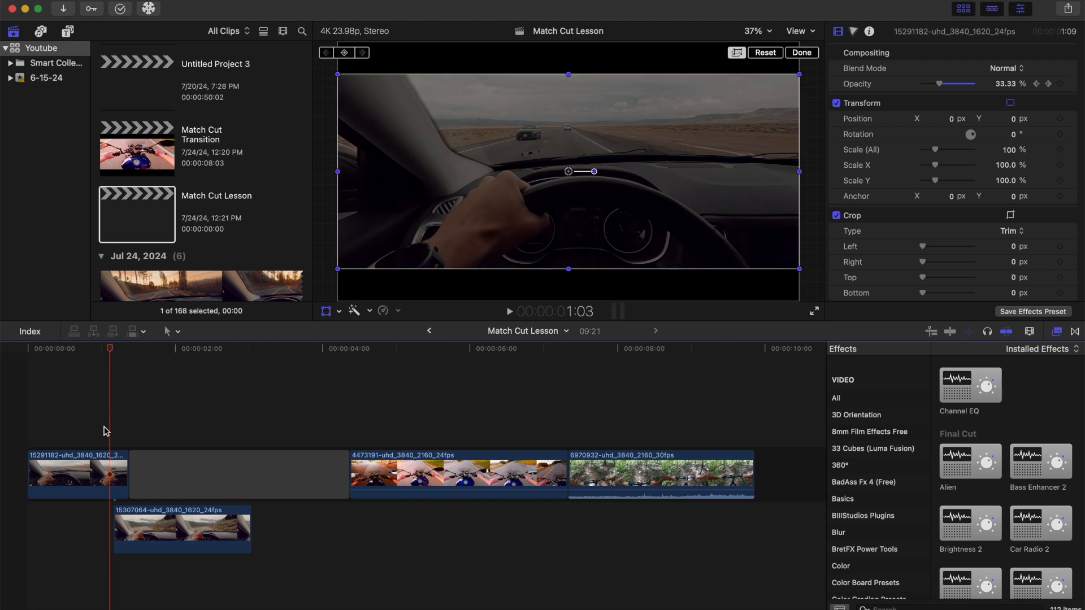
drag(939, 84, 900, 86)
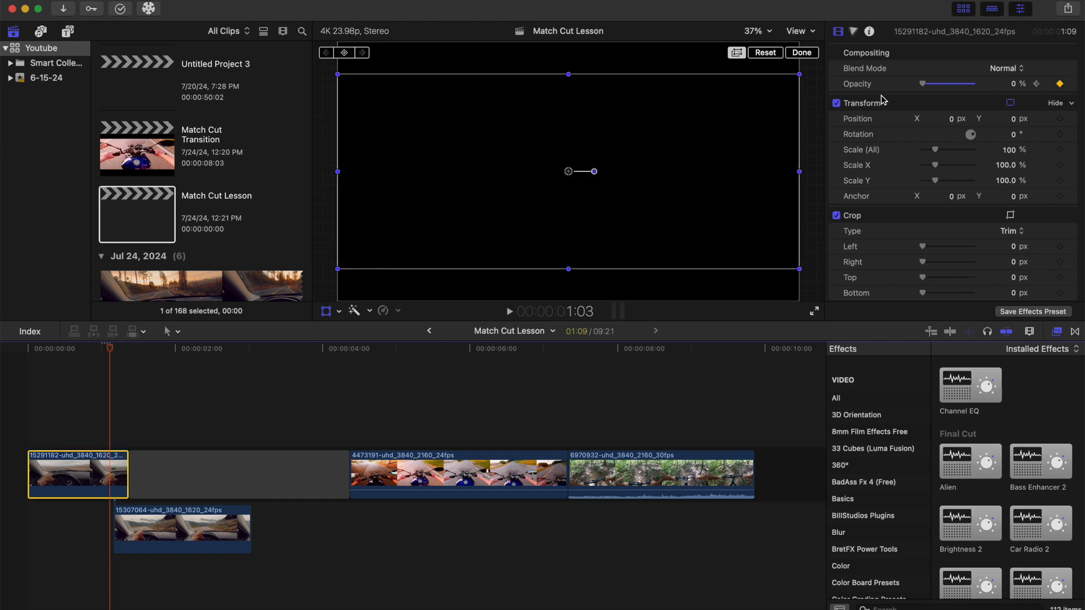
- Shift the connected second driving clip a few frames earlier so it starts before 1:03, beneath the first clip's fade
click(161, 522)
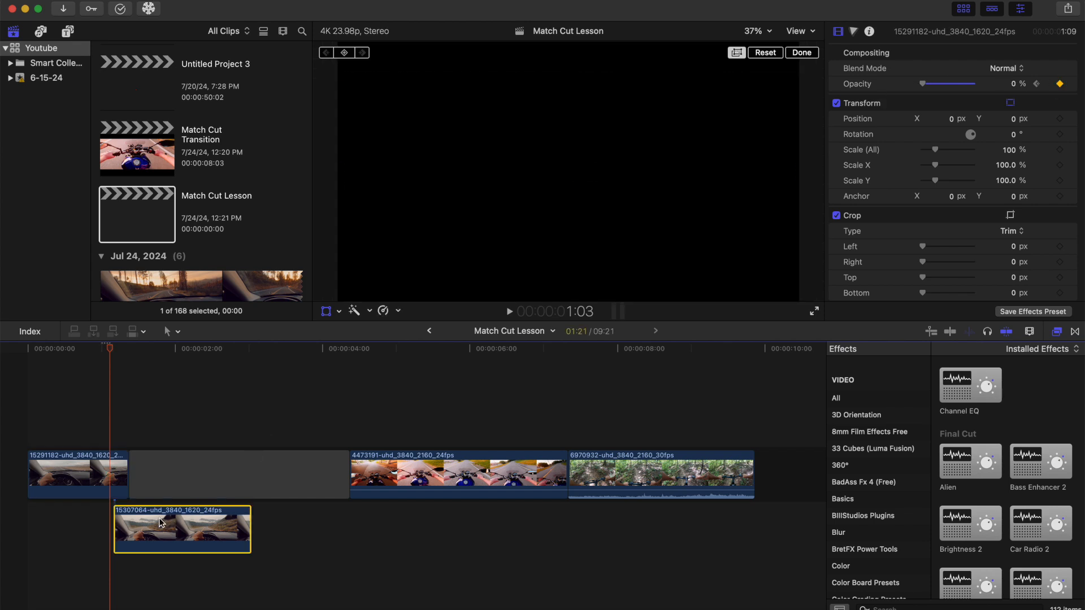
drag(158, 522, 152, 521)
key(super+equal)
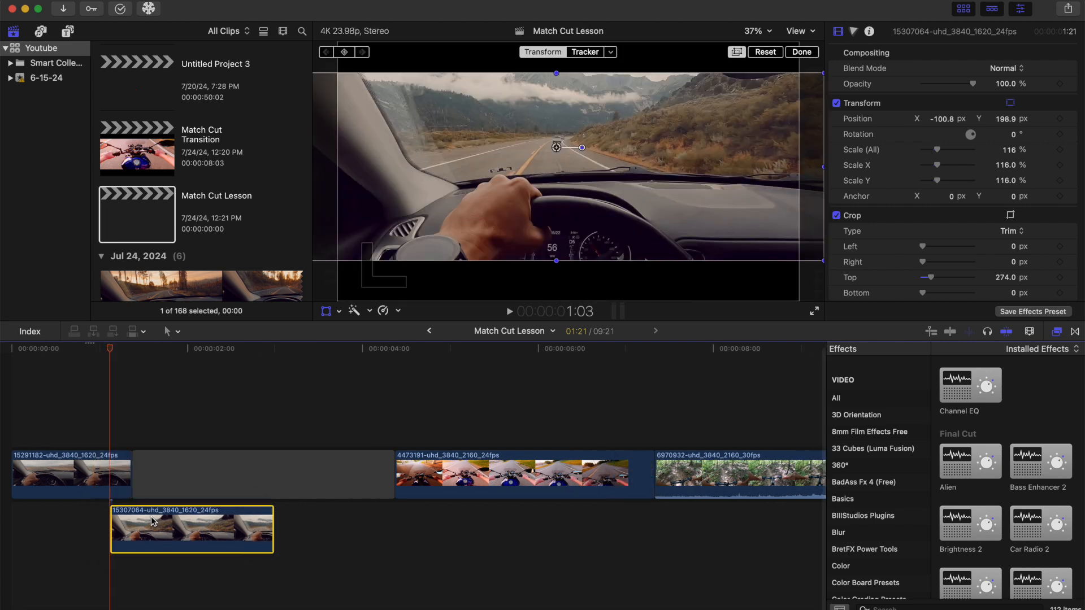
drag(152, 521, 147, 521)
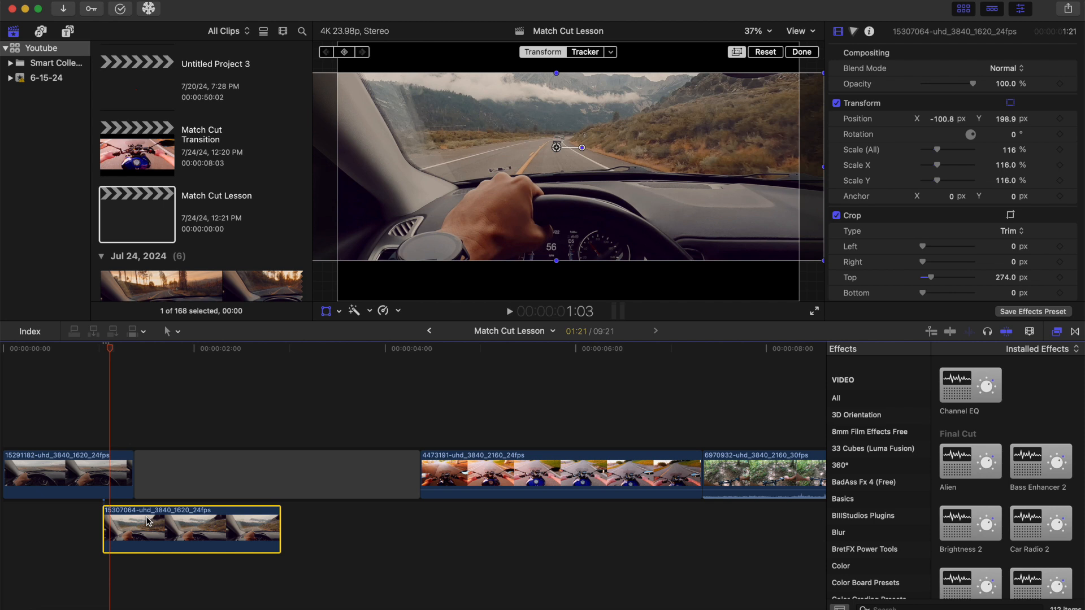
- Play back the match cut between the two driving clips from the start of the timeline
key(Left)
key(Left)
key(Left)
key(Left)
key(Left)
key(Left)
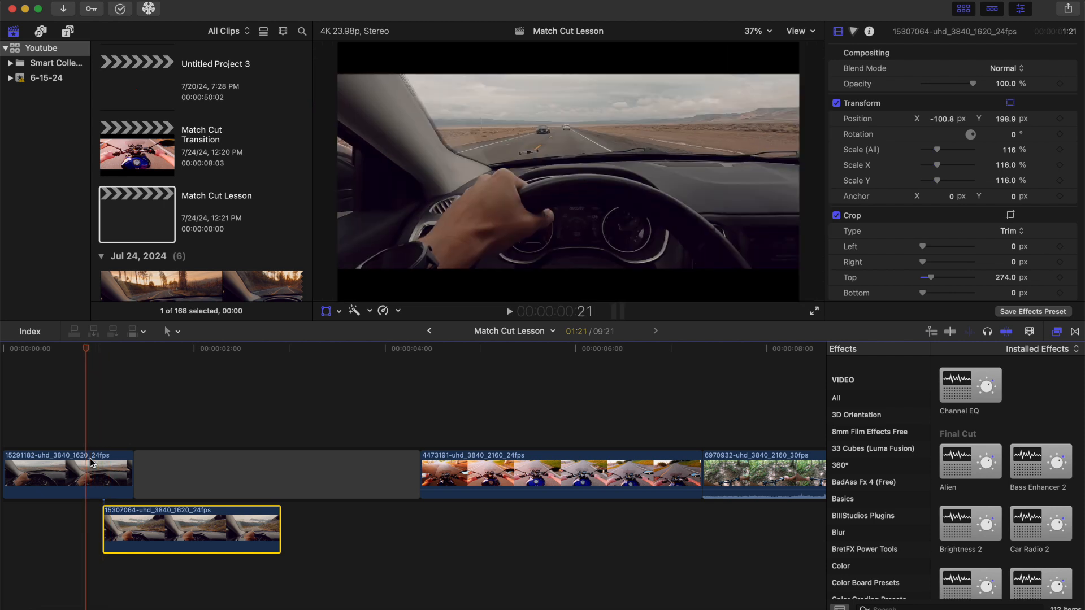
scroll(90, 459, left, 3)
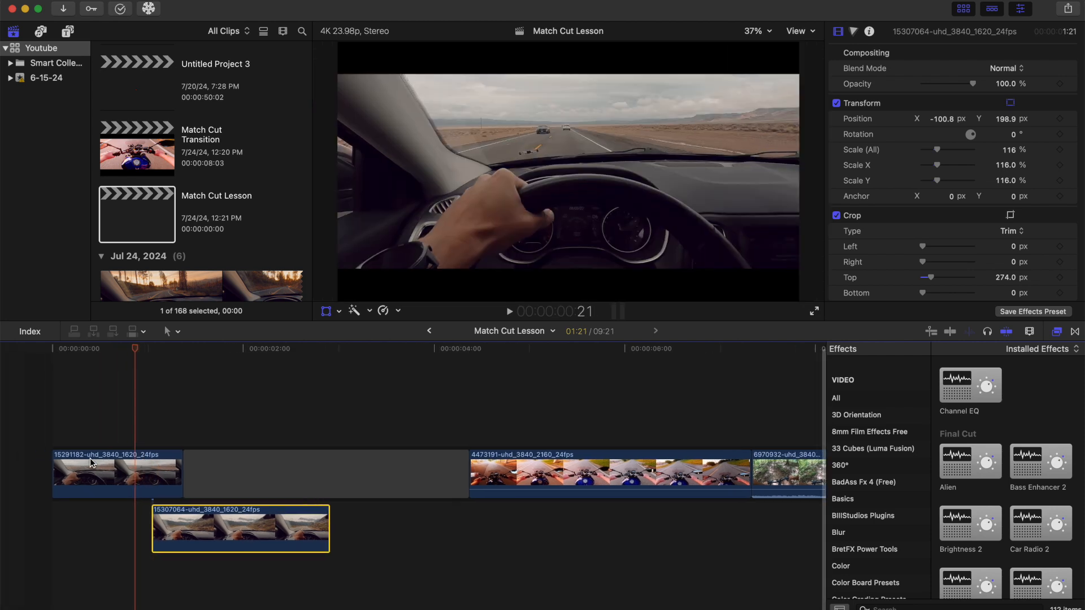
click(25, 439)
key(space)
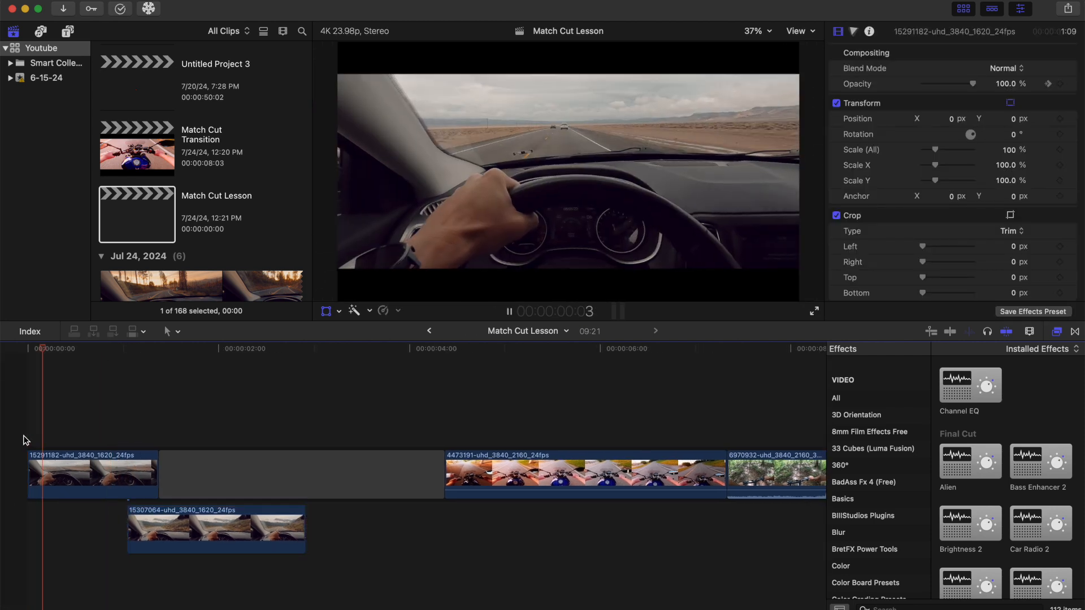
key(Home)
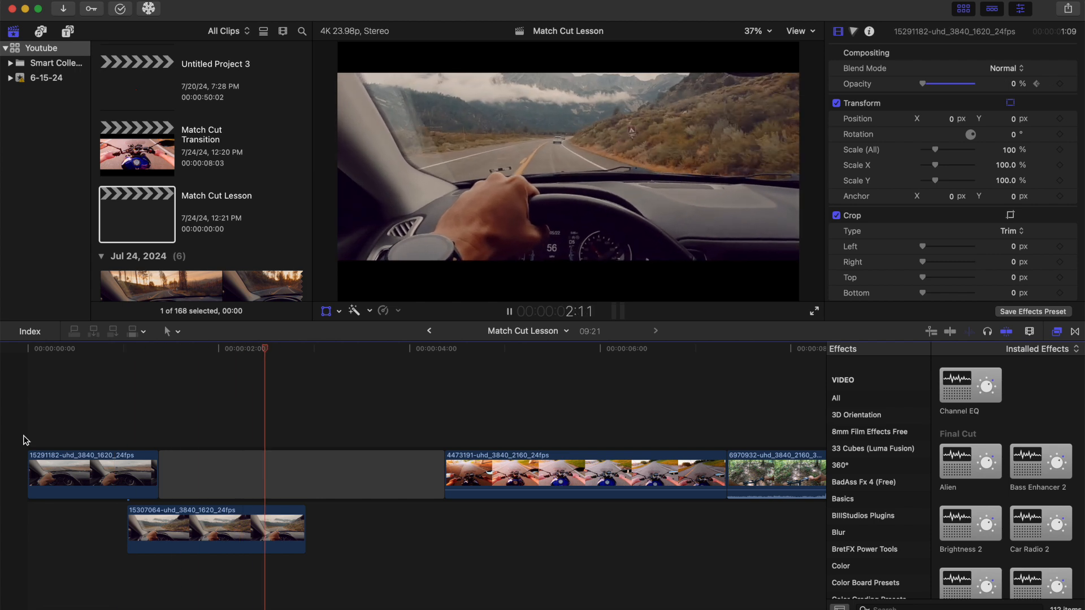
key(space)
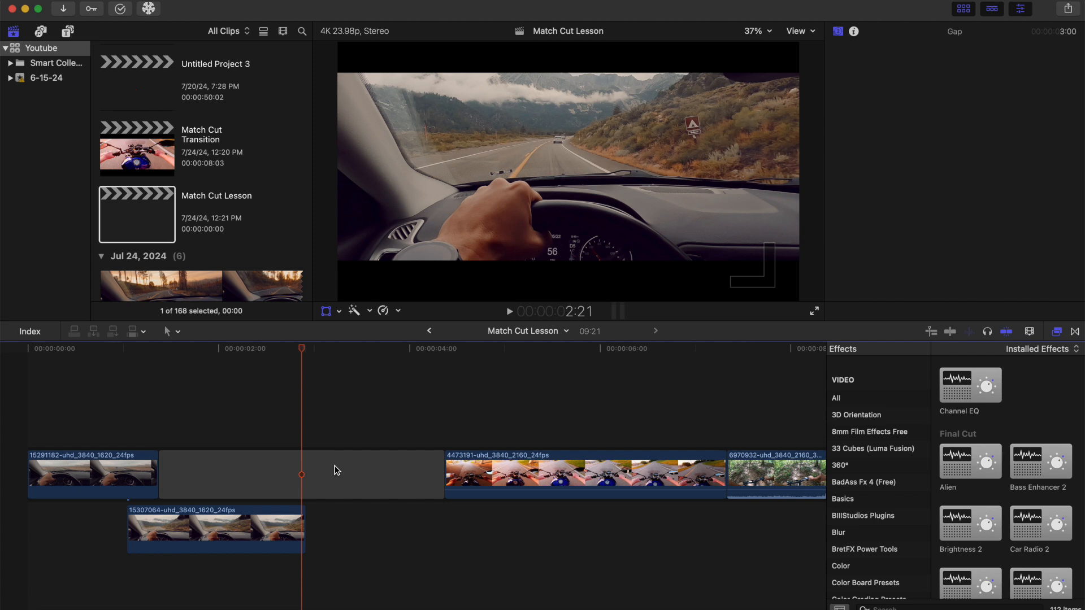
- Connect the motorcycle clip beneath the second driving clip so it overlaps that clip's last frames, and preview the overlap
click(473, 469)
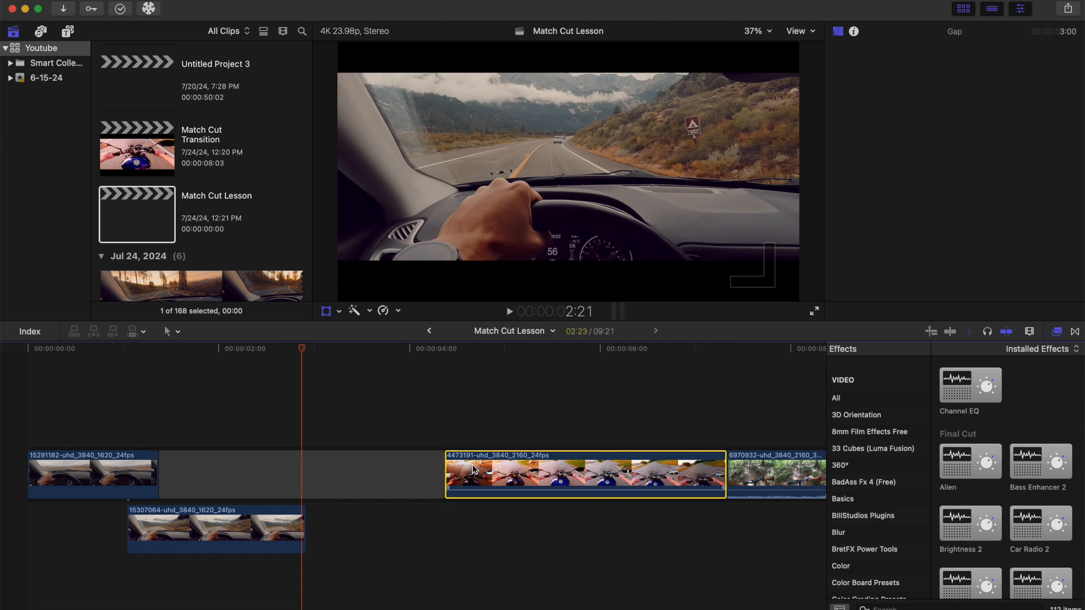
drag(474, 469, 314, 582)
click(254, 435)
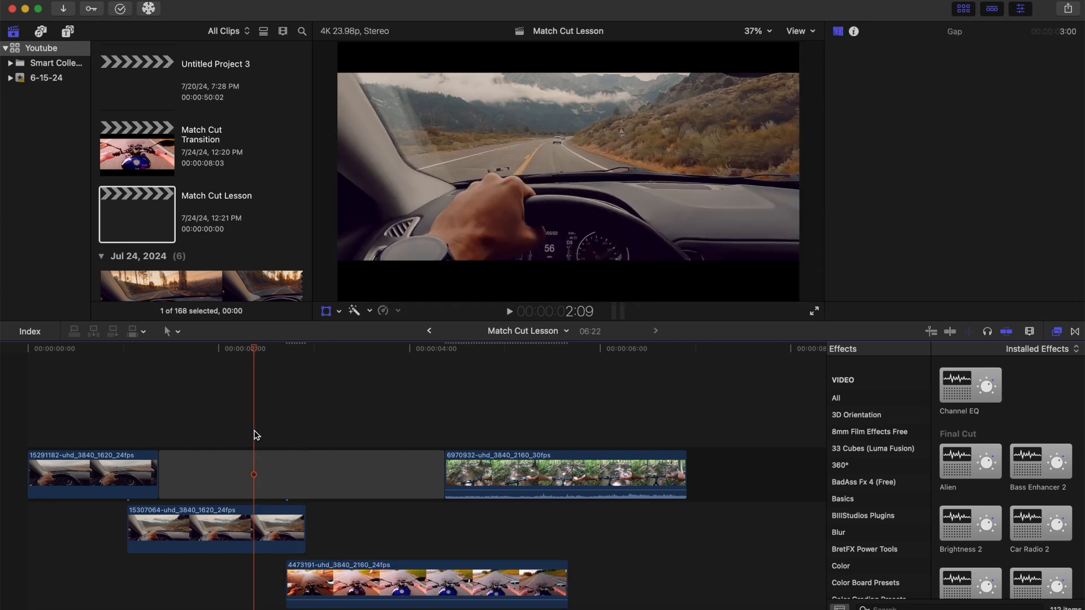
key(space)
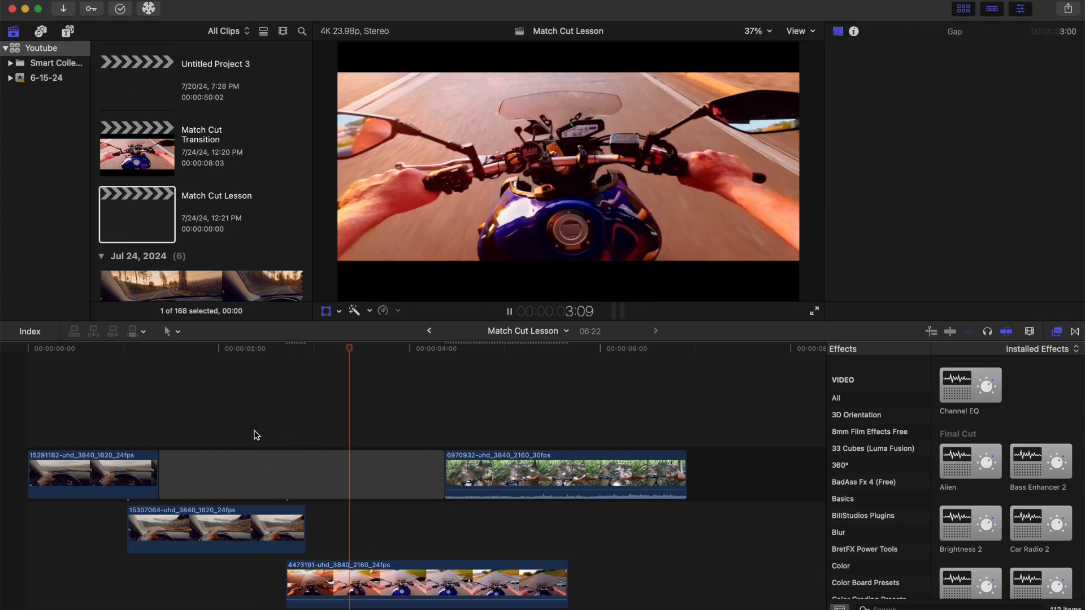
click(254, 432)
key(space)
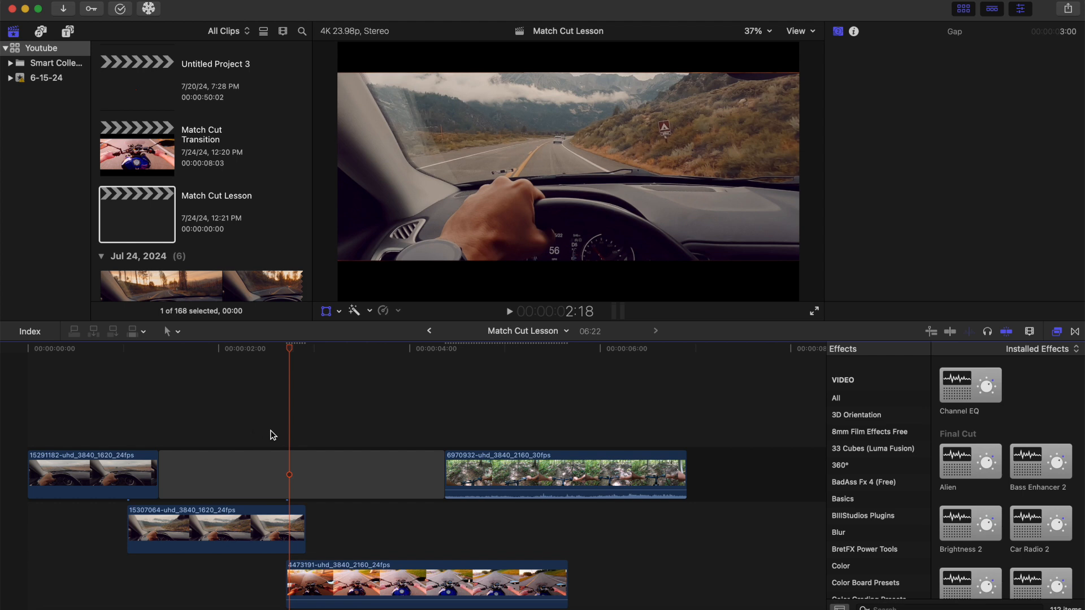
click(266, 425)
key(space)
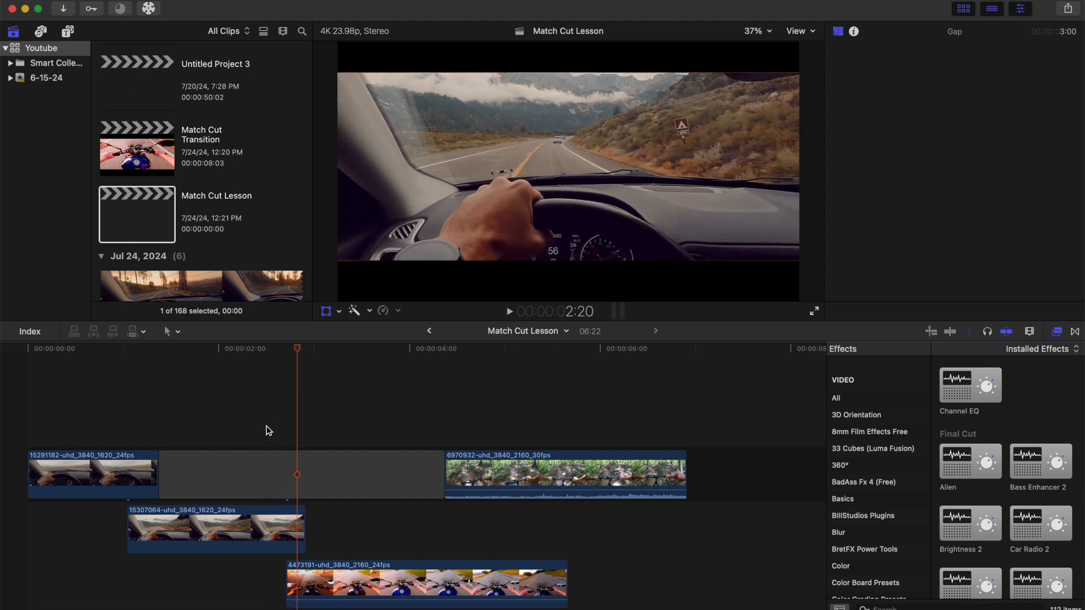
- Add an opacity keyframe at 100% to the second driving clip at 2:14
key(Right)
key(Right)
key(Left)
key(Left)
key(Left)
key(Left)
key(Left)
key(Left)
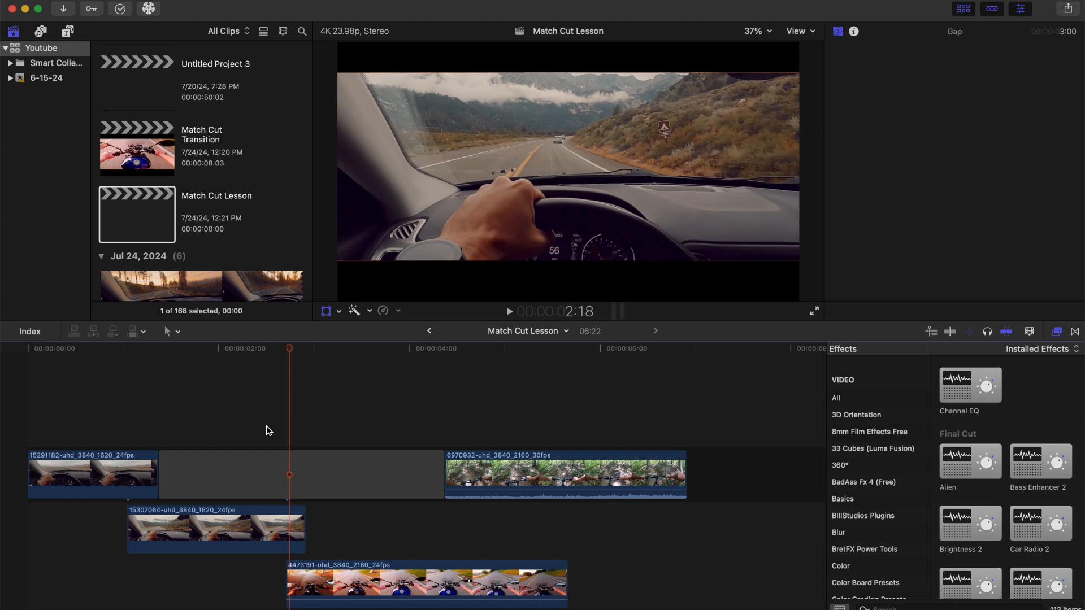
key(Left)
key(Left)
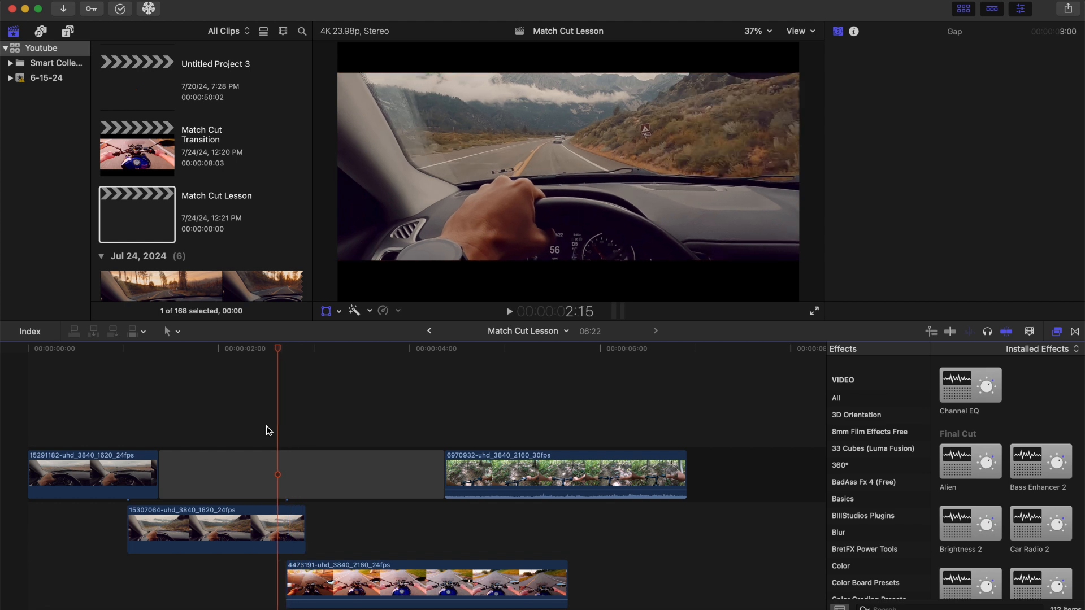
key(Left)
key(Right)
key(Left)
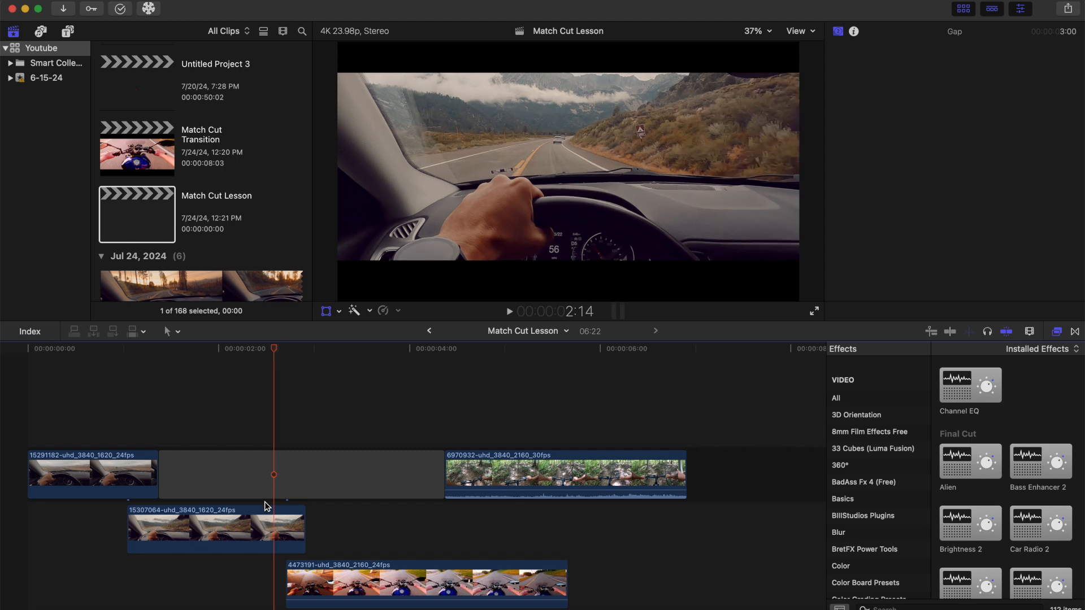
click(278, 537)
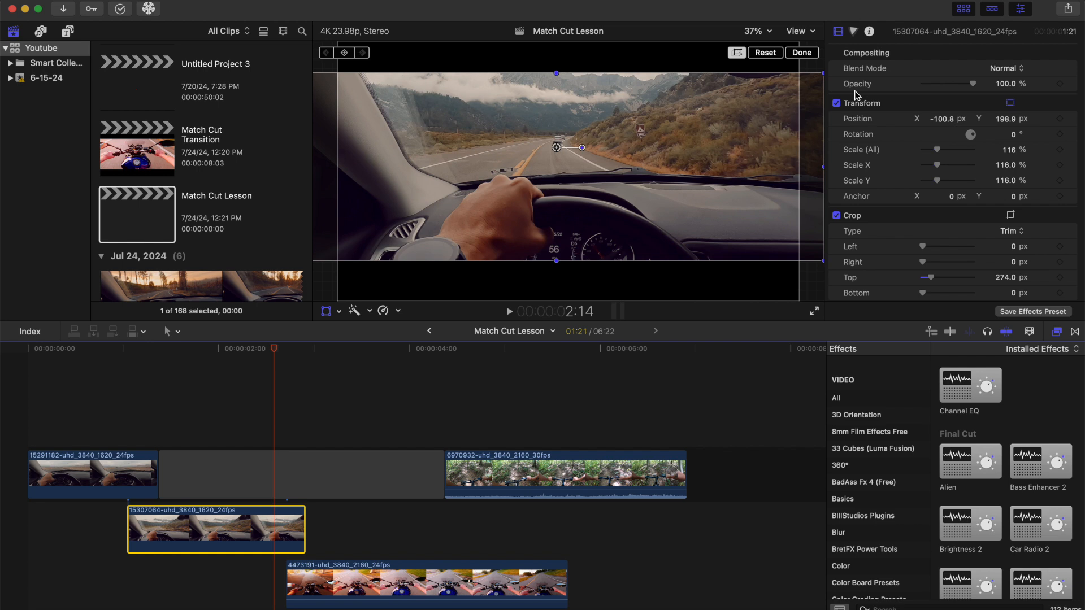
click(1060, 84)
- Set the second driving clip's opacity to 0% at 2:17 to complete its fade-out
key(Right)
key(Right)
key(Right)
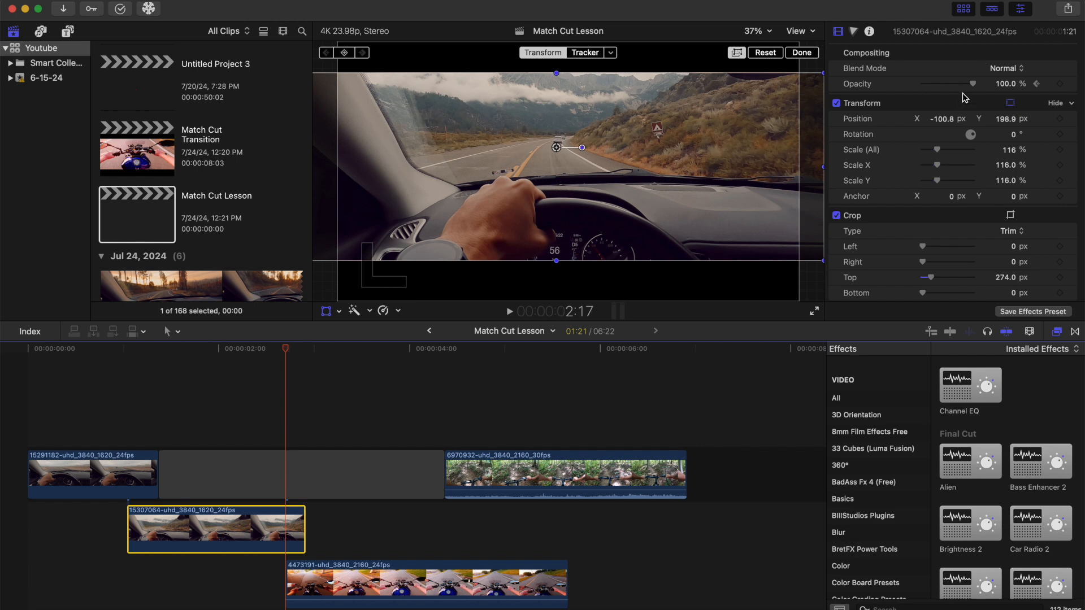
drag(972, 88, 883, 97)
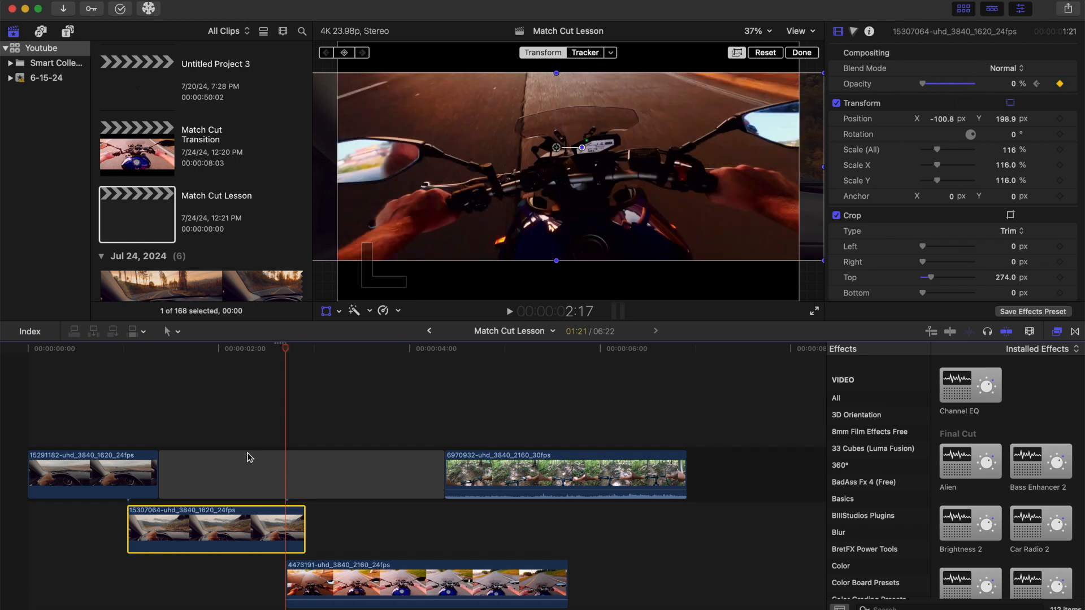
- Play back the sequence from the beginning through the fade into the motorcycle clip
click(28, 440)
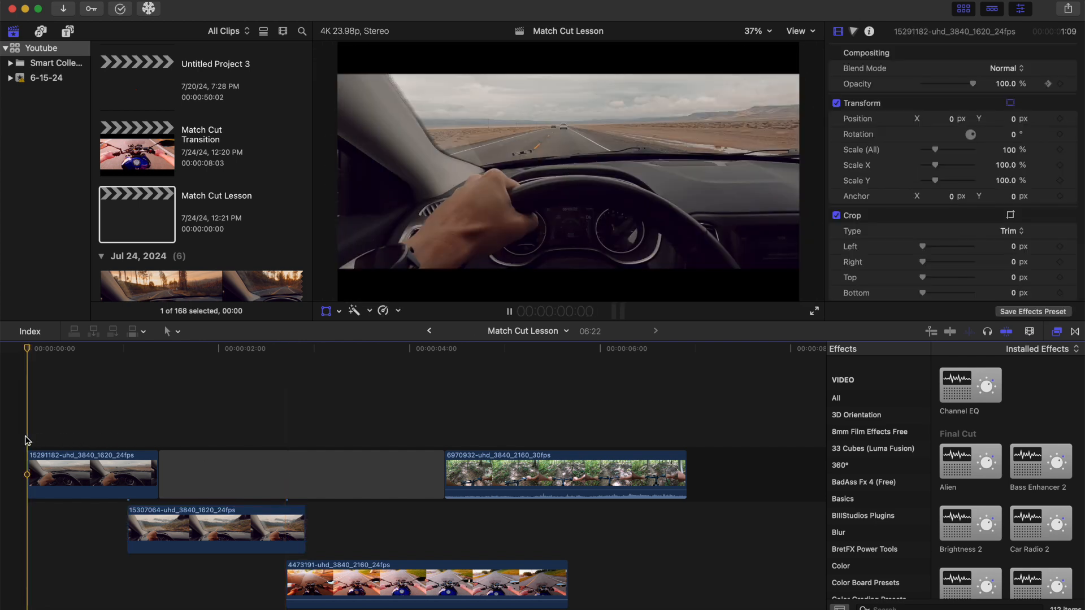
key(space)
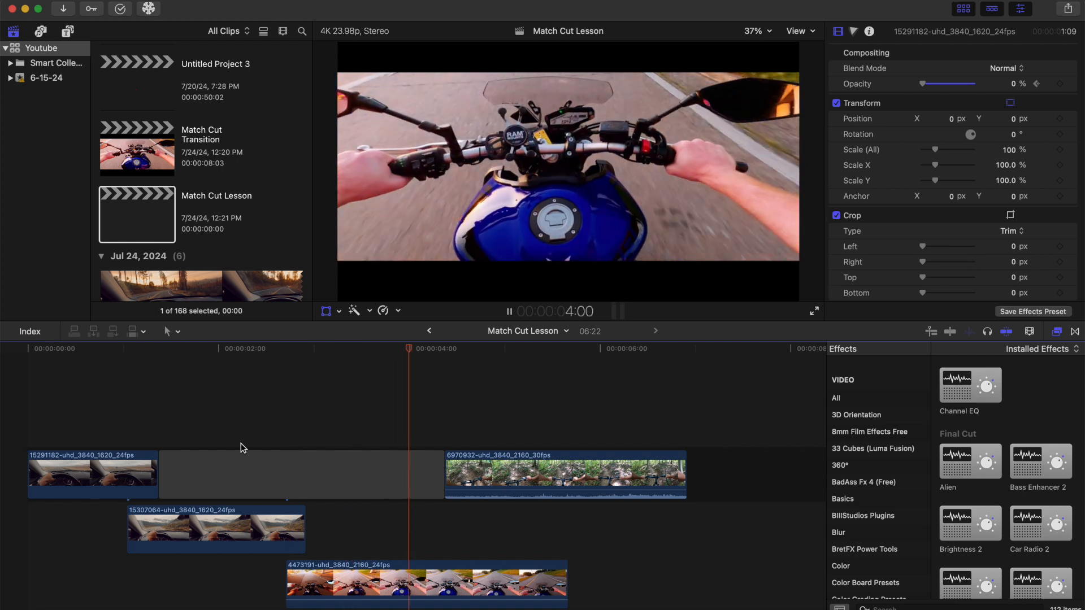
click(283, 436)
click(266, 428)
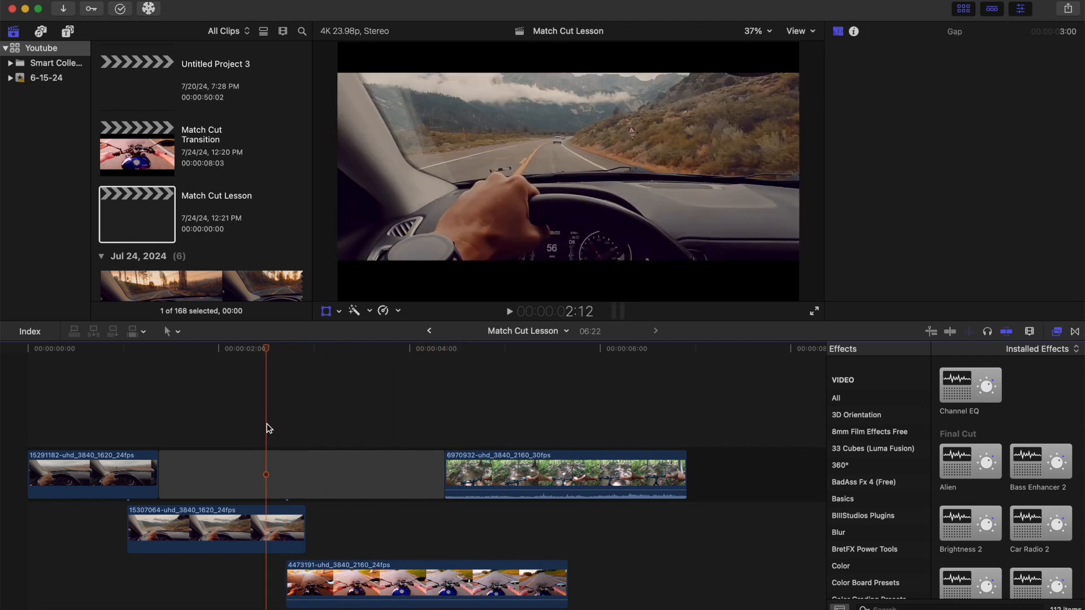
- Shift the connected motorcycle clip slightly earlier so it starts at 2:16, beneath the second driving clip's fade
key(Right)
key(Right)
key(Right)
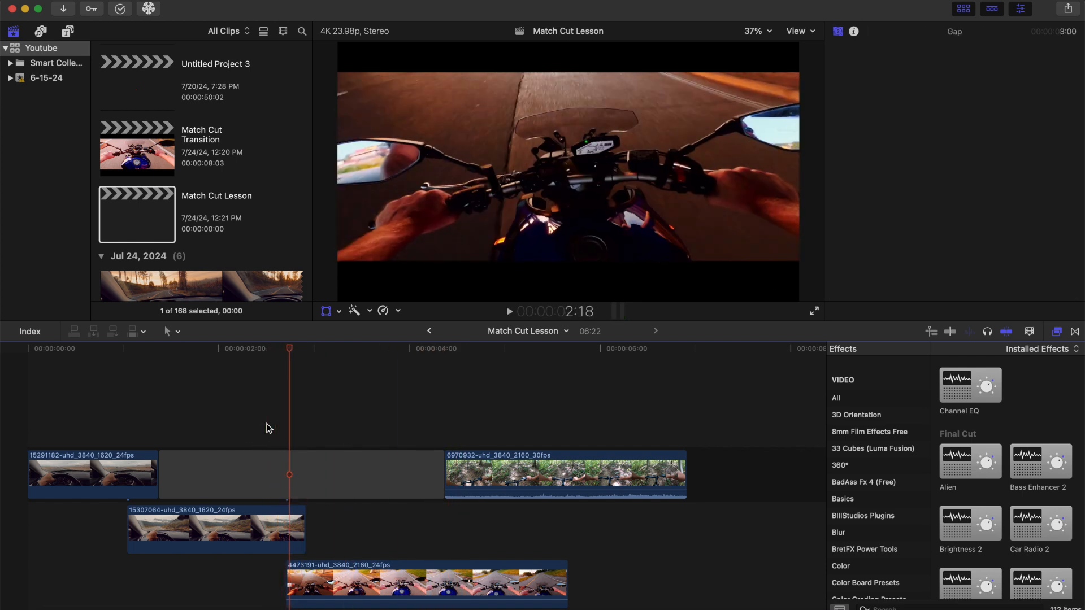
key(Right)
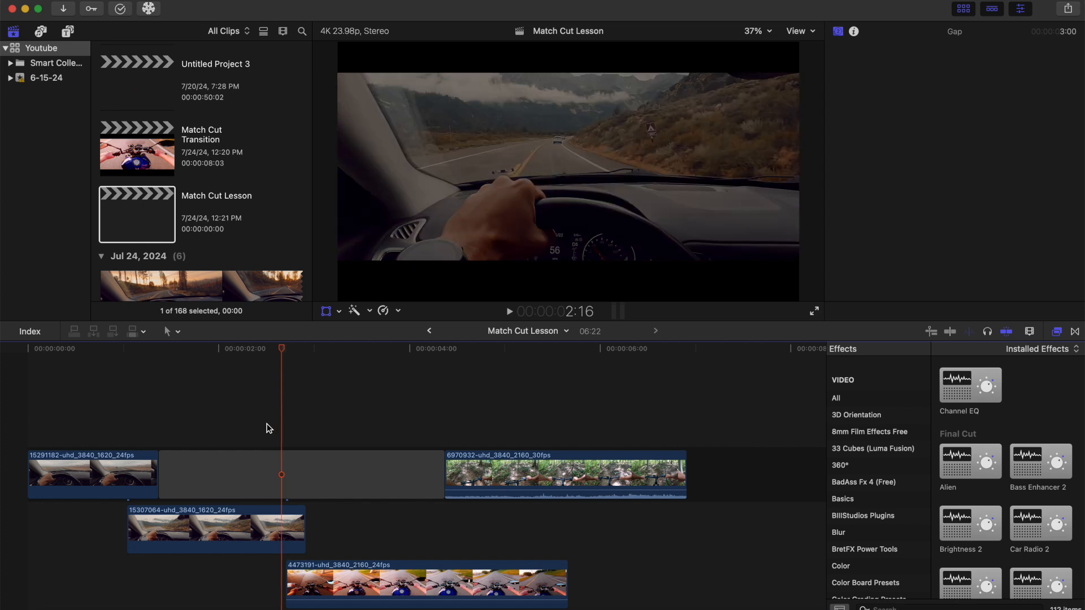
drag(323, 576, 318, 577)
key(shift+t)
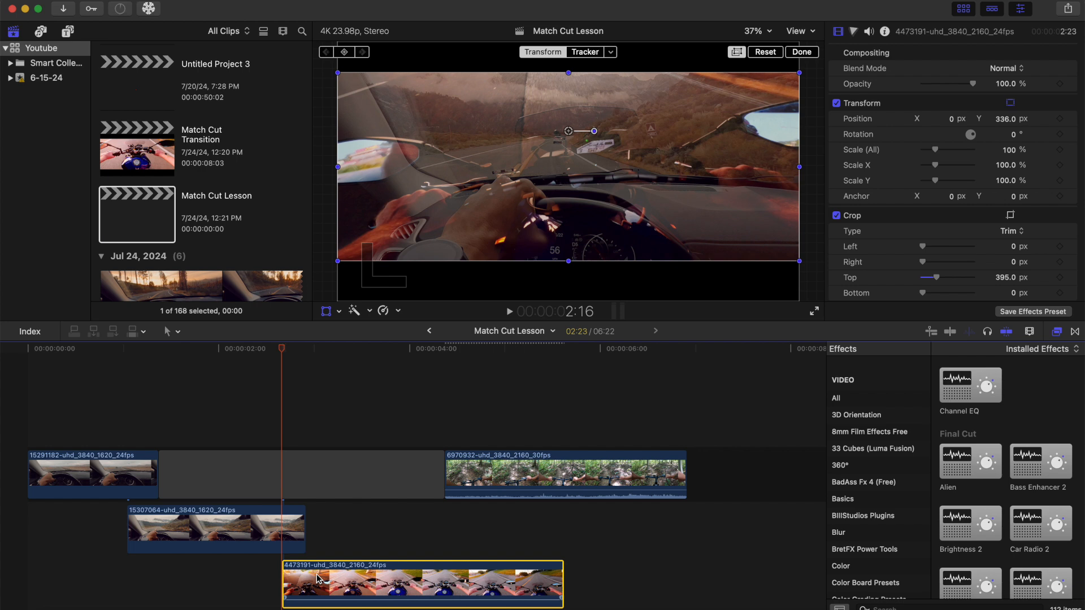
- Examine the frames around 2:16 and play back the fade into the motorcycle clip
key(Left)
key(Right)
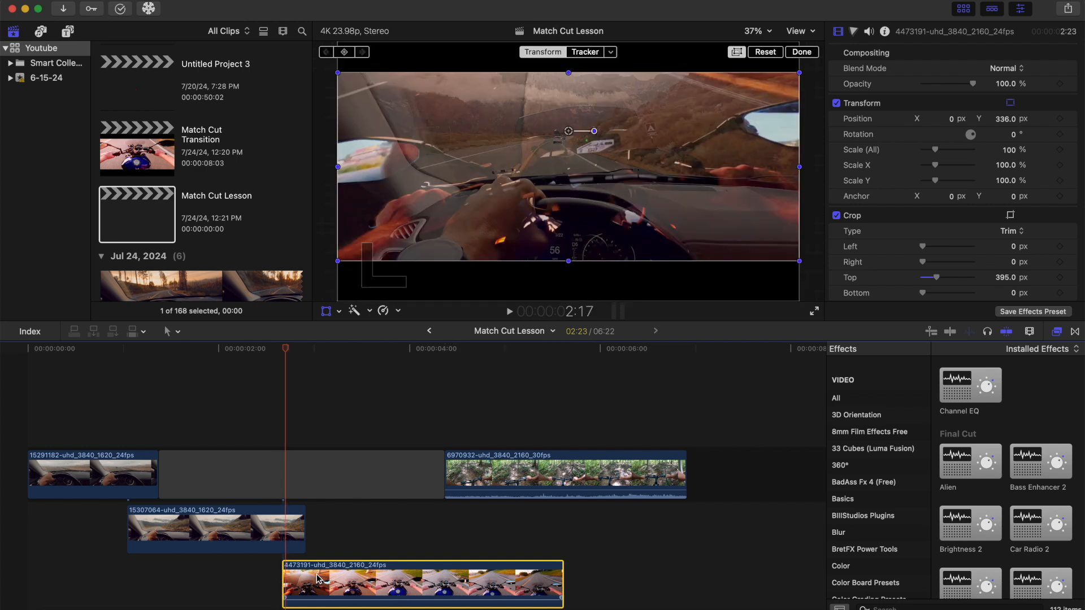
key(Right)
key(Left)
key(Left)
key(Right)
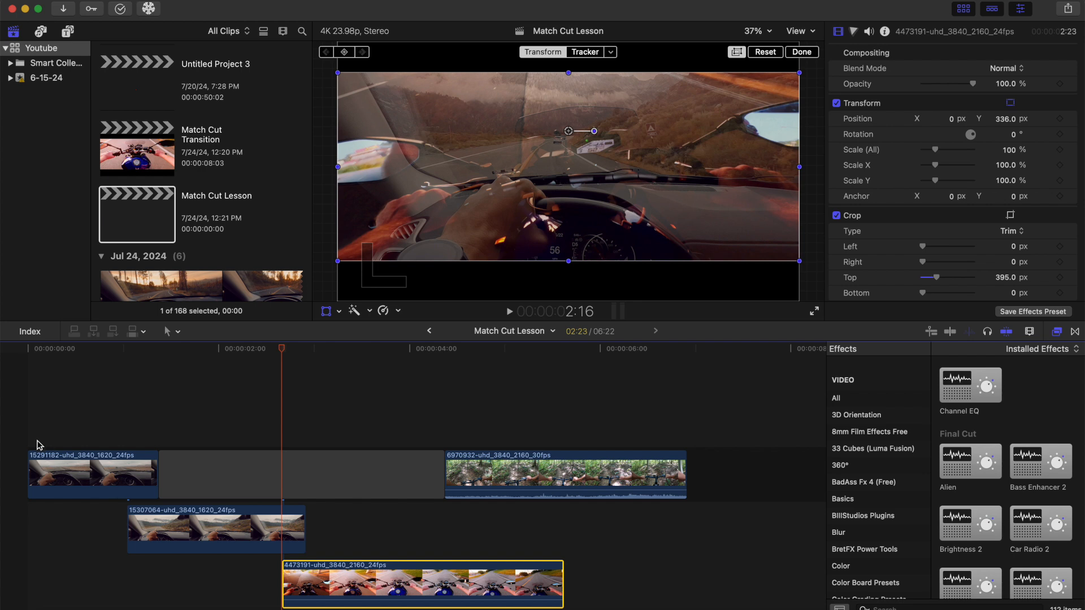
click(208, 437)
key(space)
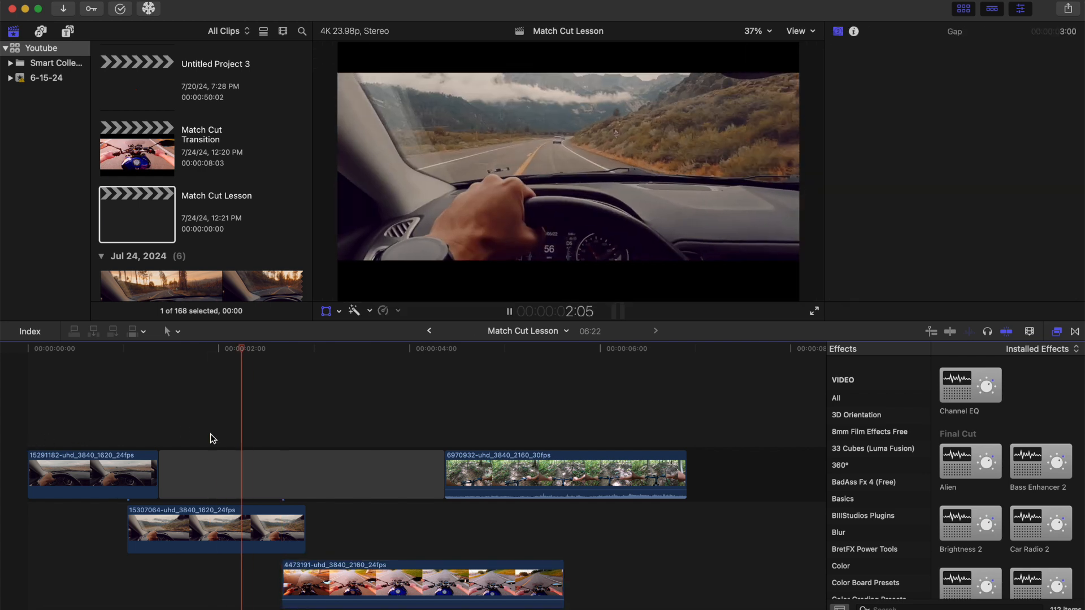
click(213, 424)
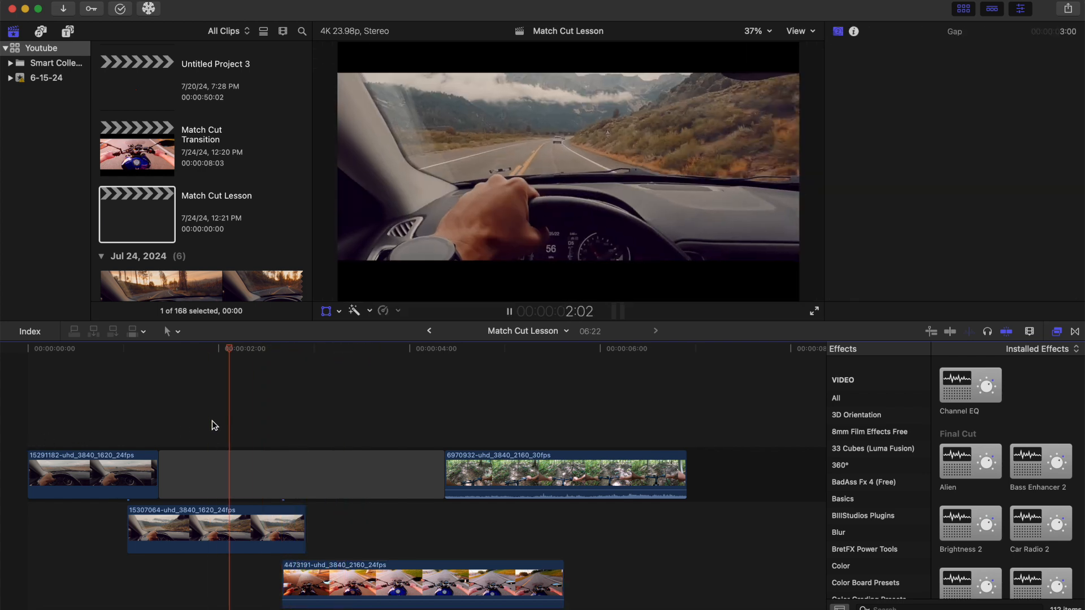
key(space)
- Shift the motorcycle clip one more frame earlier so it starts at 2:15
key(Left)
key(Left)
key(Left)
key(Left)
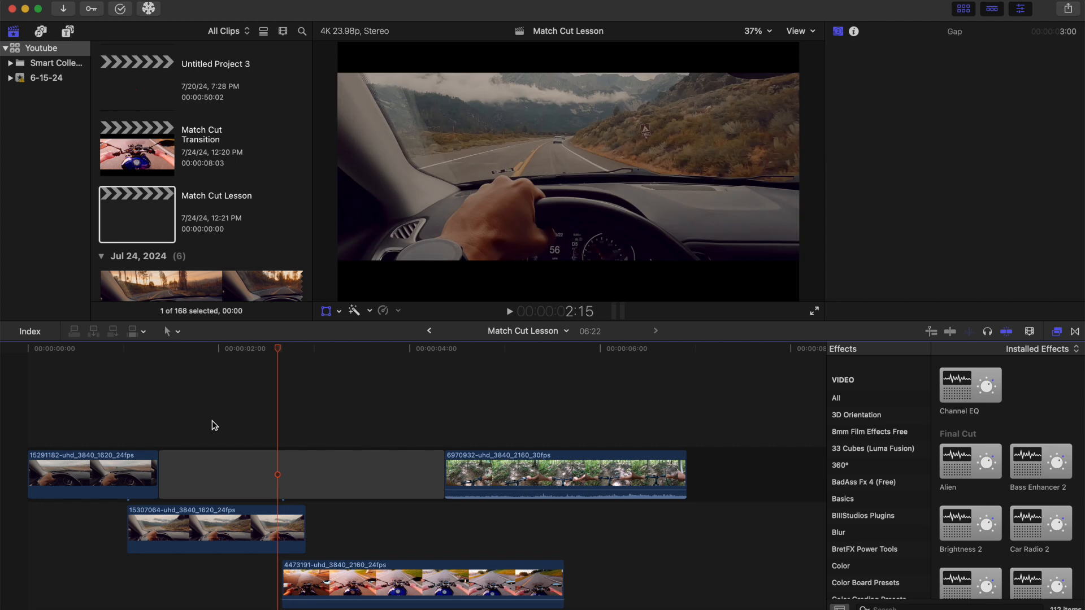
key(Right)
key(Right)
key(Left)
drag(314, 580, 310, 579)
key(shift+t)
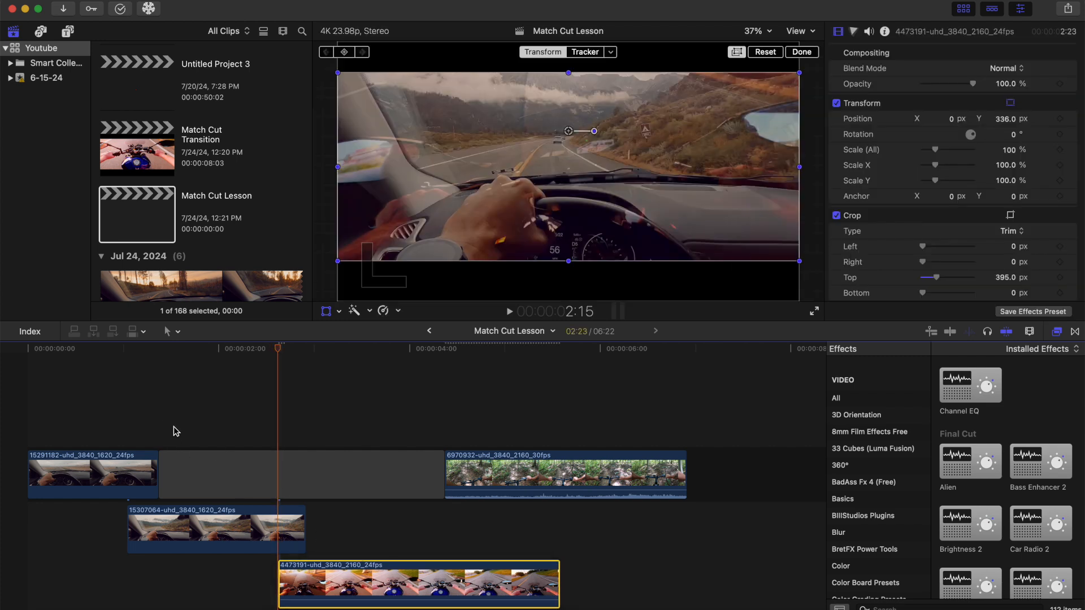
- Play back the adjusted motorcycle transition, including a full run from the start of the timeline
click(188, 431)
key(space)
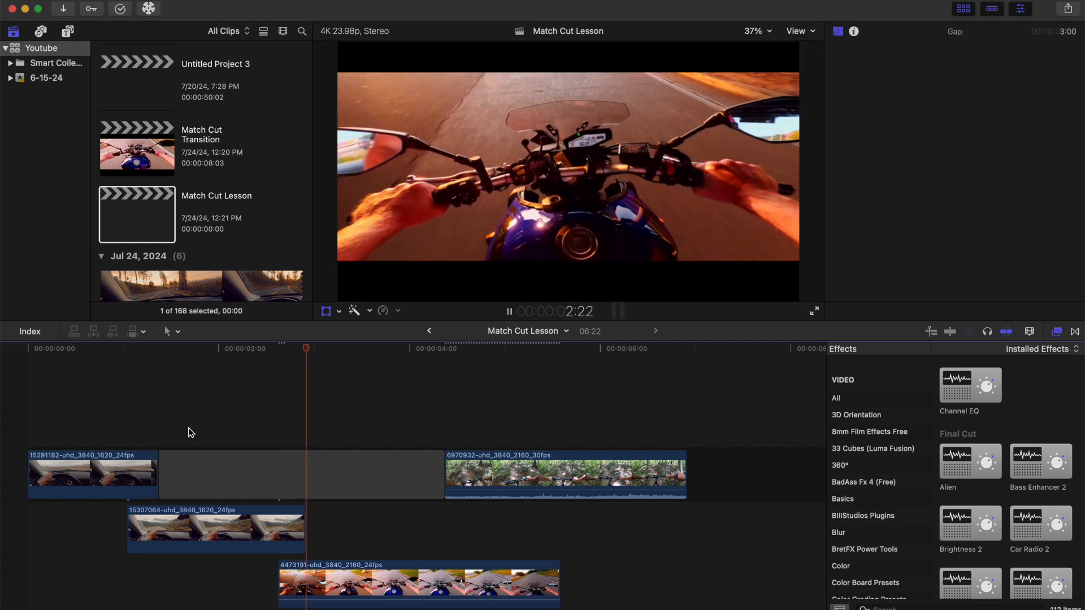
click(13, 425)
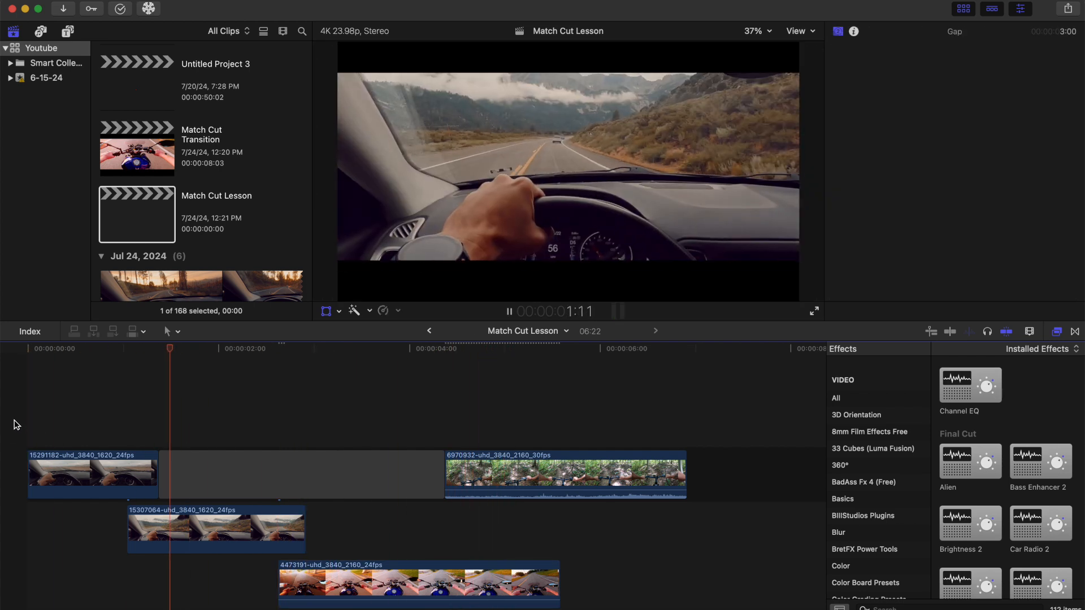
key(space)
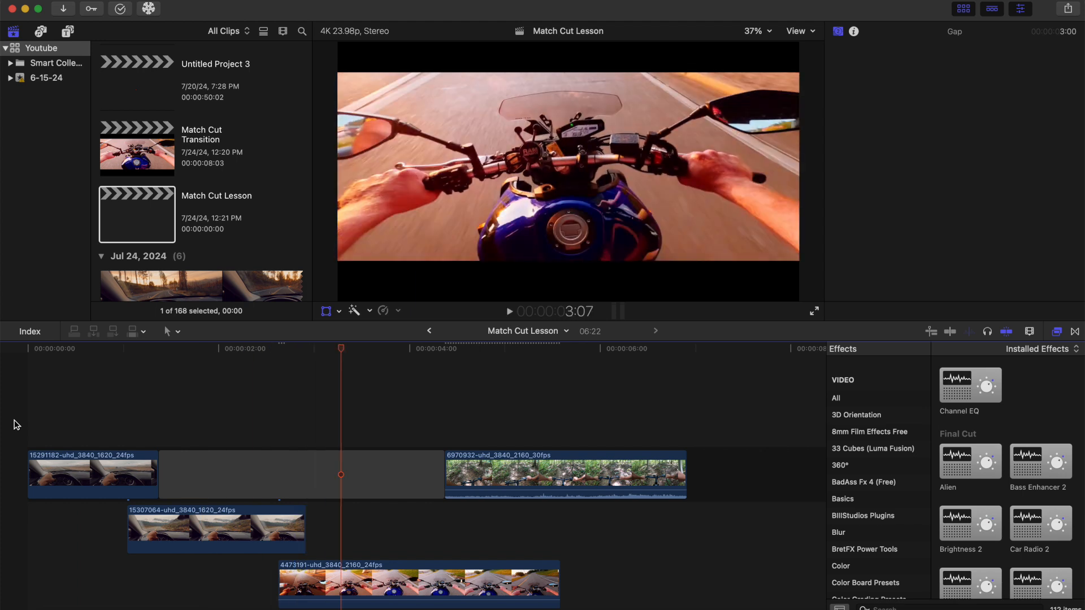
click(17, 425)
key(space)
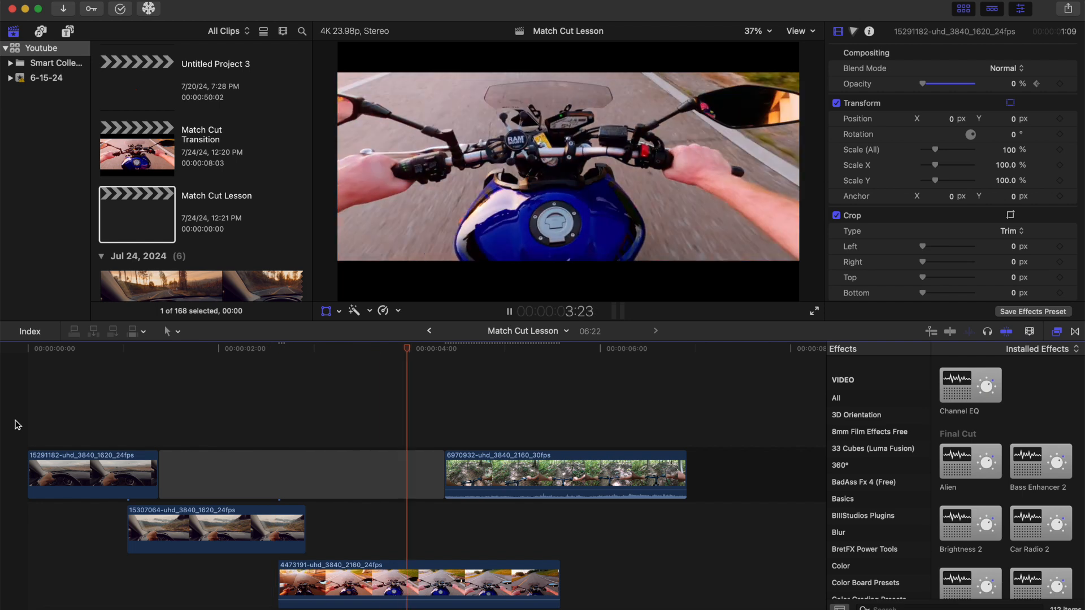
key(space)
- Connect the 6970932 clip beneath the motorcycle clip so it starts at about 5:07 and overlaps the motorcycle clip's end
scroll(327, 458, down, 2)
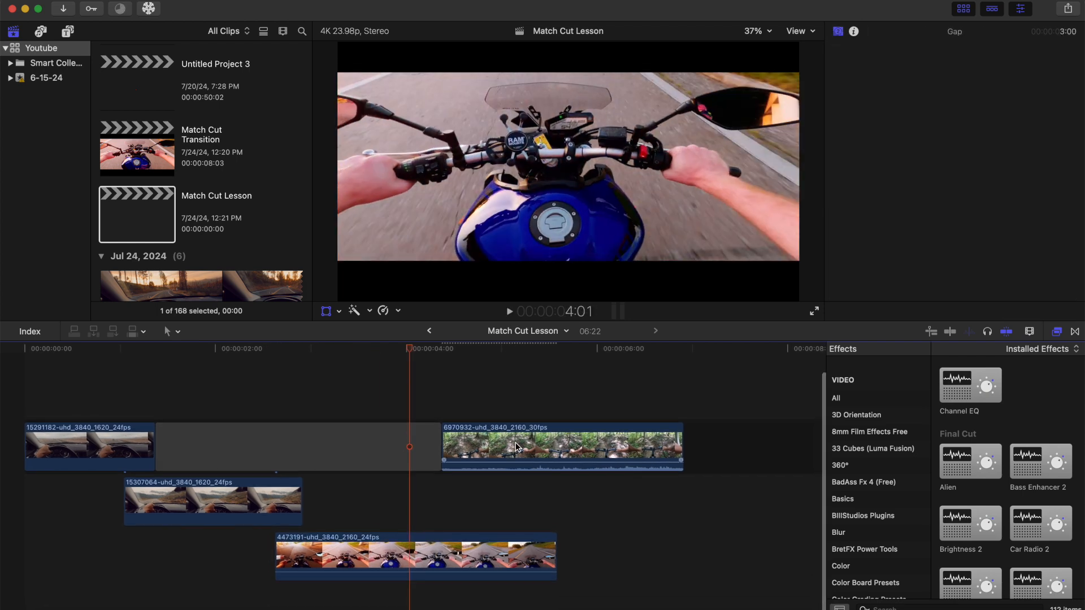
drag(438, 446, 563, 608)
scroll(609, 547, down, 2)
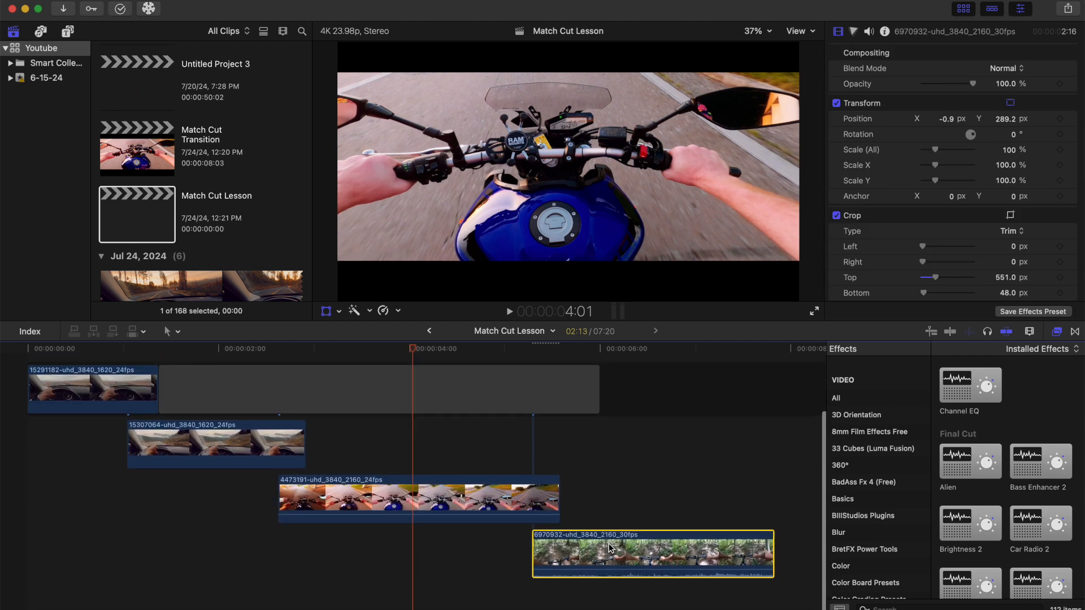
click(537, 459)
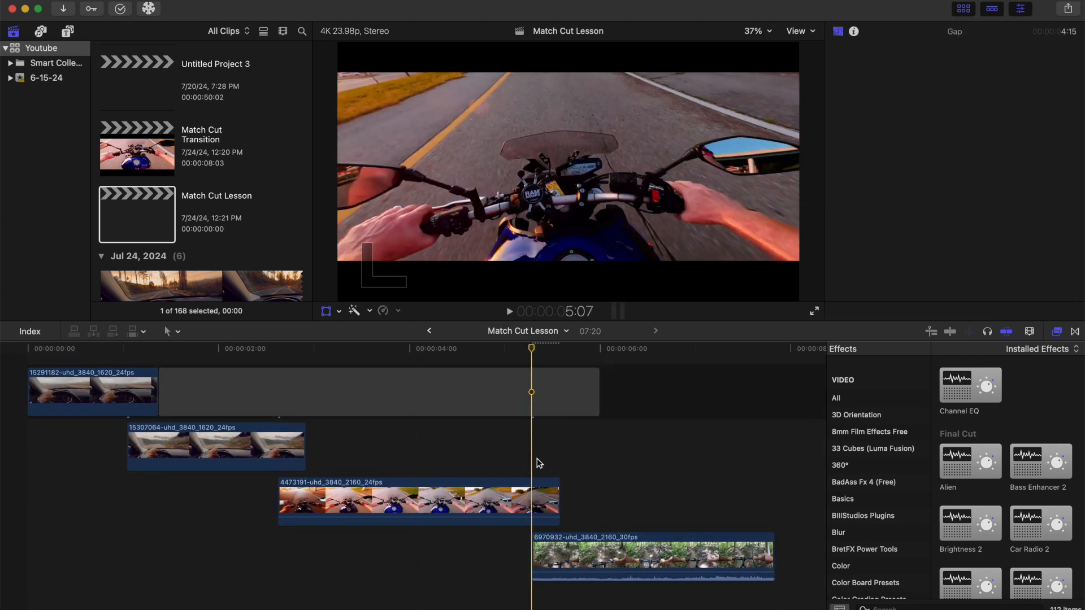
- Lower the motorcycle clip's opacity to 63.52% and move the 6970932 clip three frames earlier to start at 5:04, checking the overlap
click(542, 492)
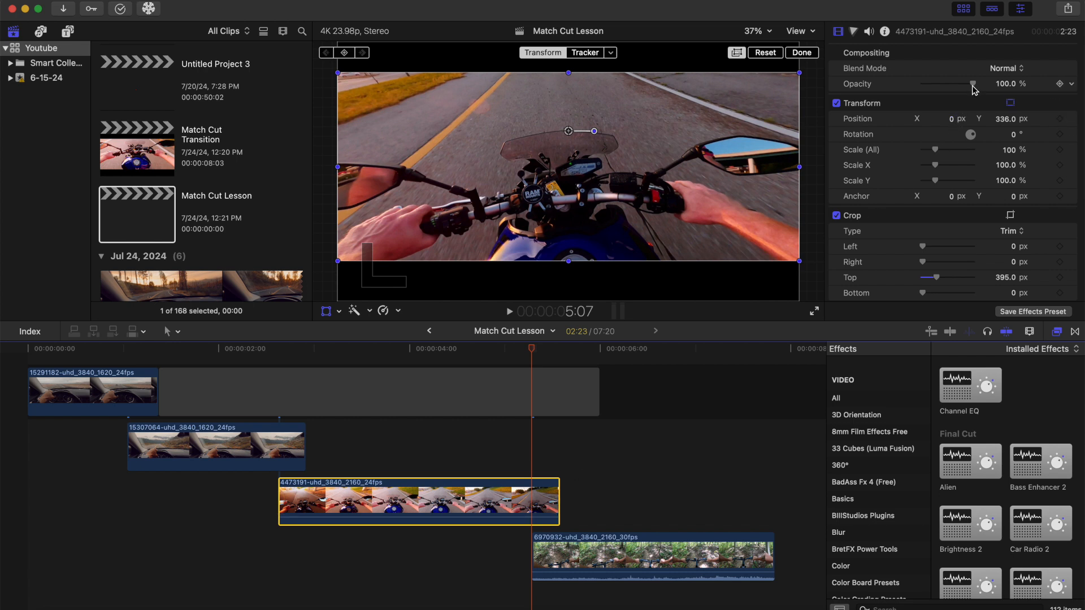
drag(971, 85, 956, 108)
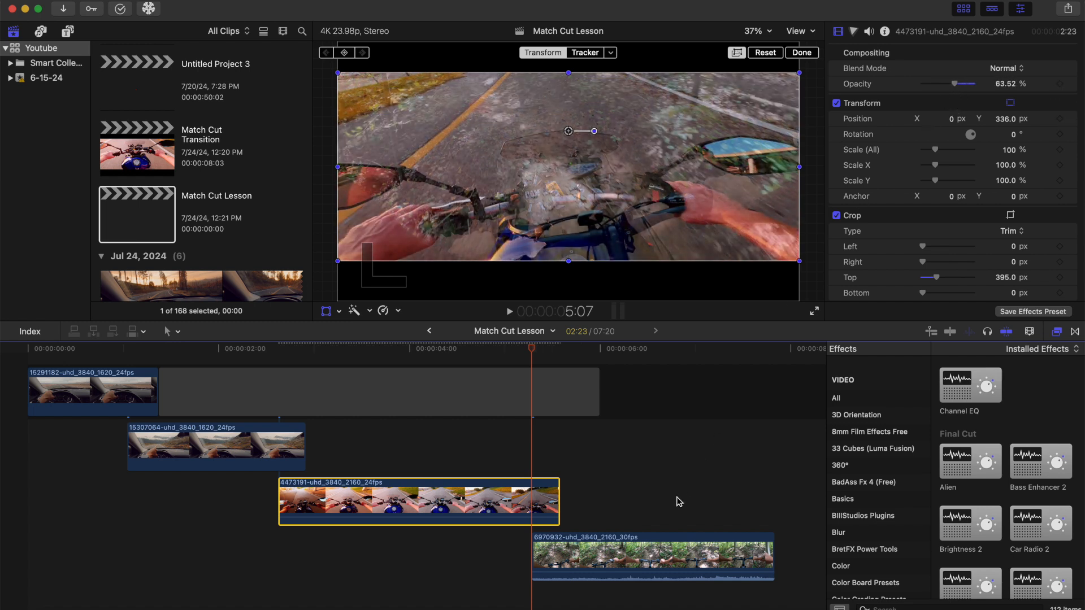
drag(638, 541, 627, 541)
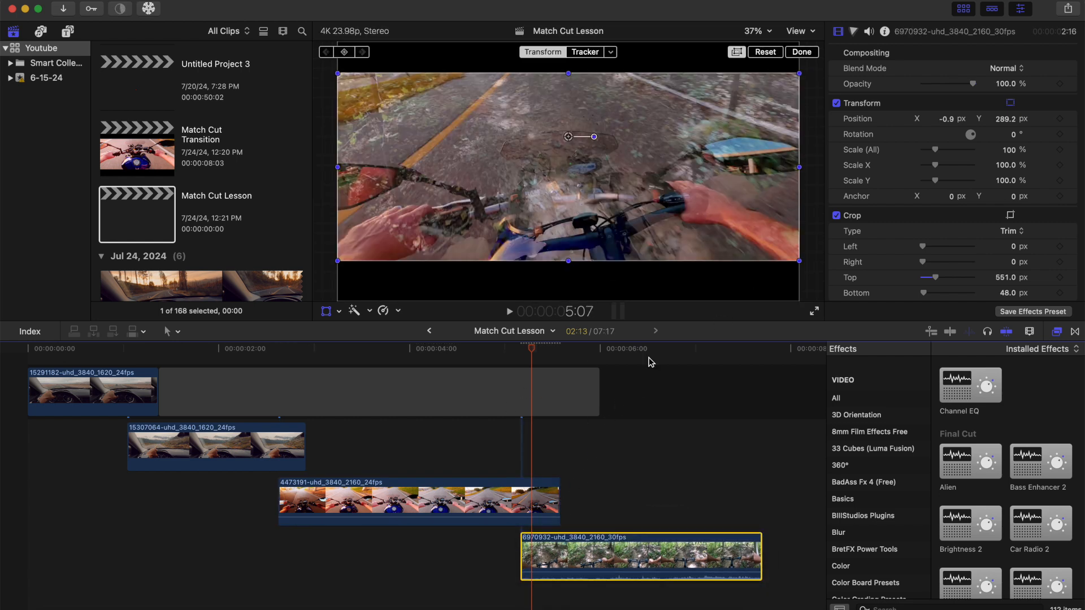
mouse_move(534, 353)
mouse_down()
mouse_move(520, 355)
mouse_move(547, 361)
mouse_up()
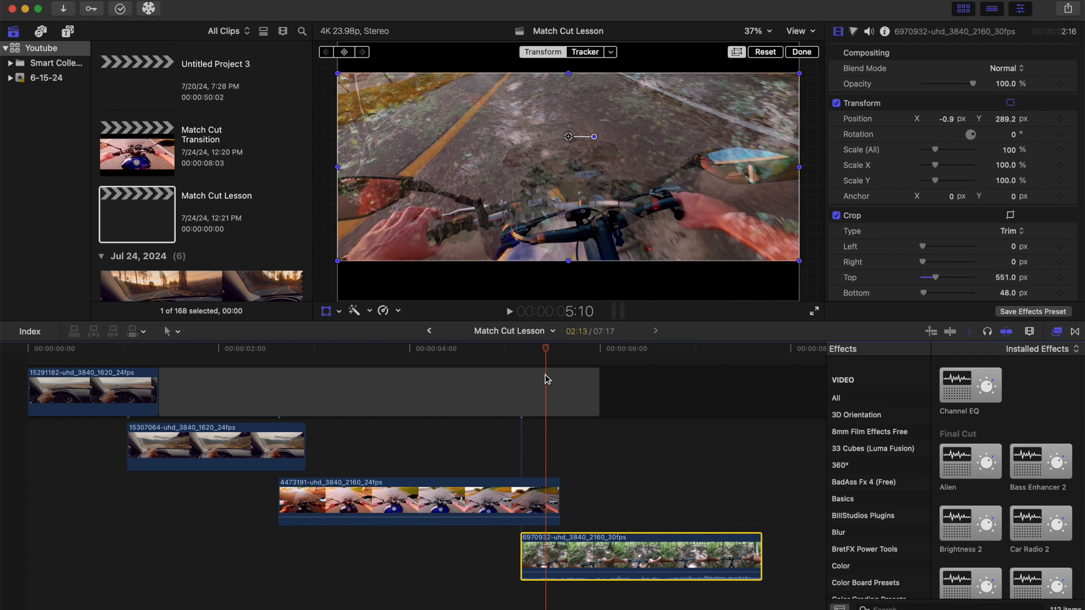
drag(545, 349, 520, 349)
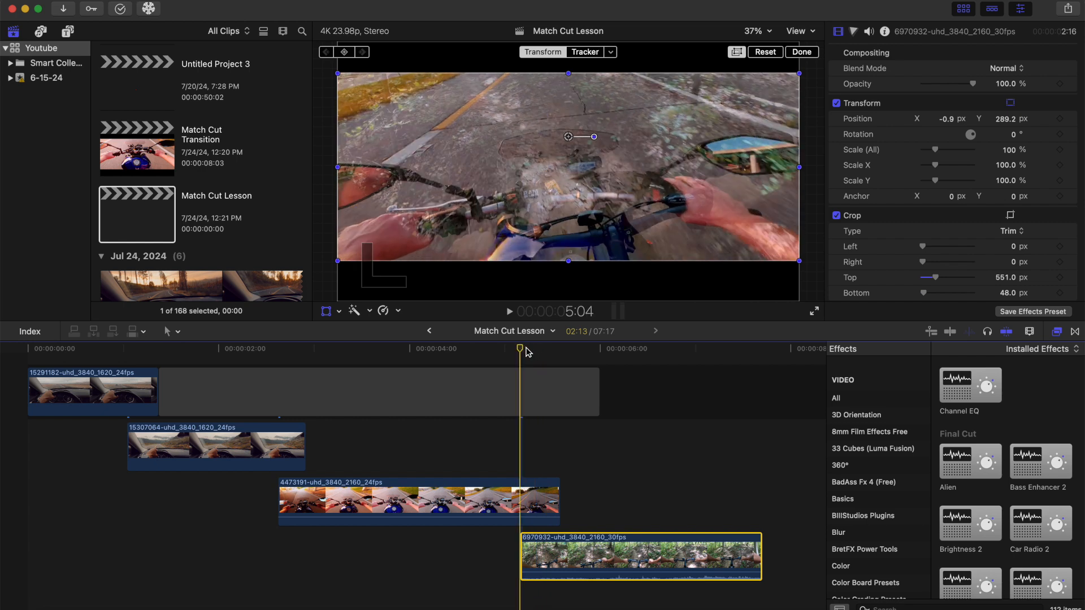
- Keyframe the motorcycle clip's opacity at 100% at 5:02 and 0% at 5:05 to fade it into the bicycle clip
click(525, 489)
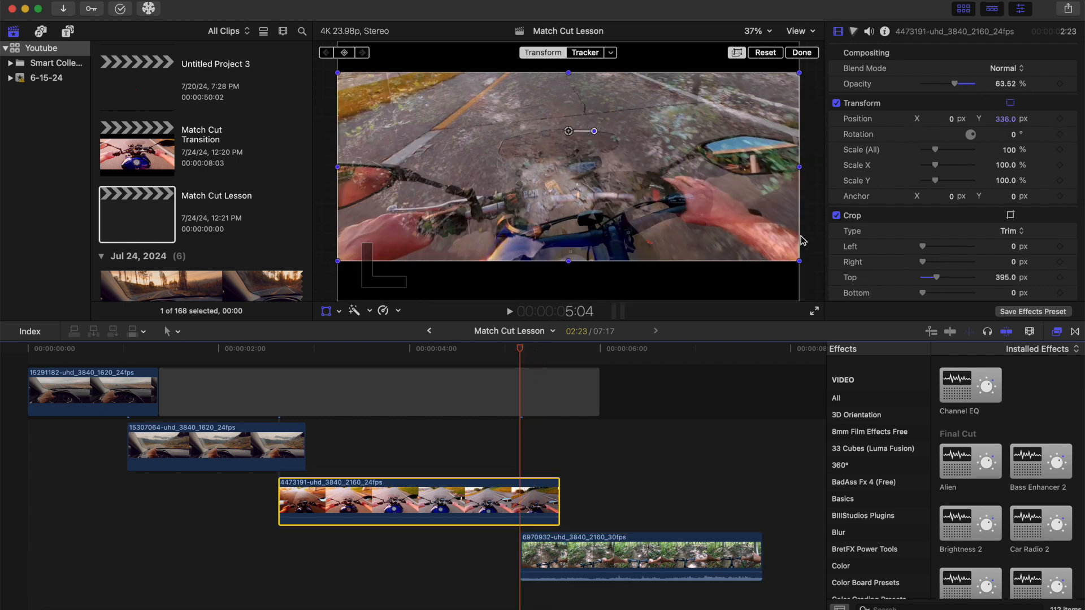
key(Left)
key(Left)
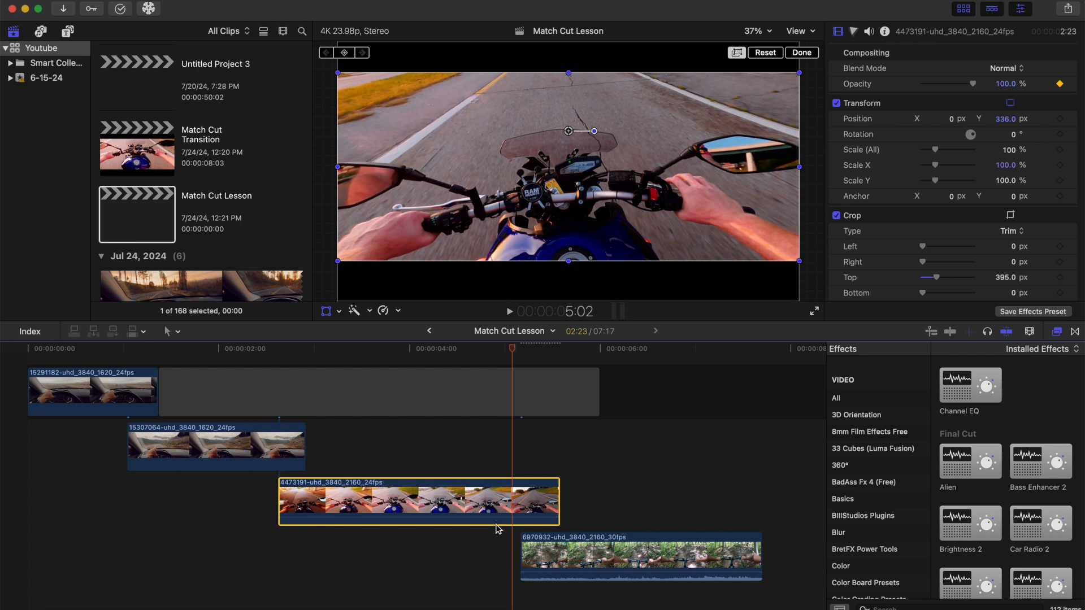
key(Right)
key(Right)
key(Right)
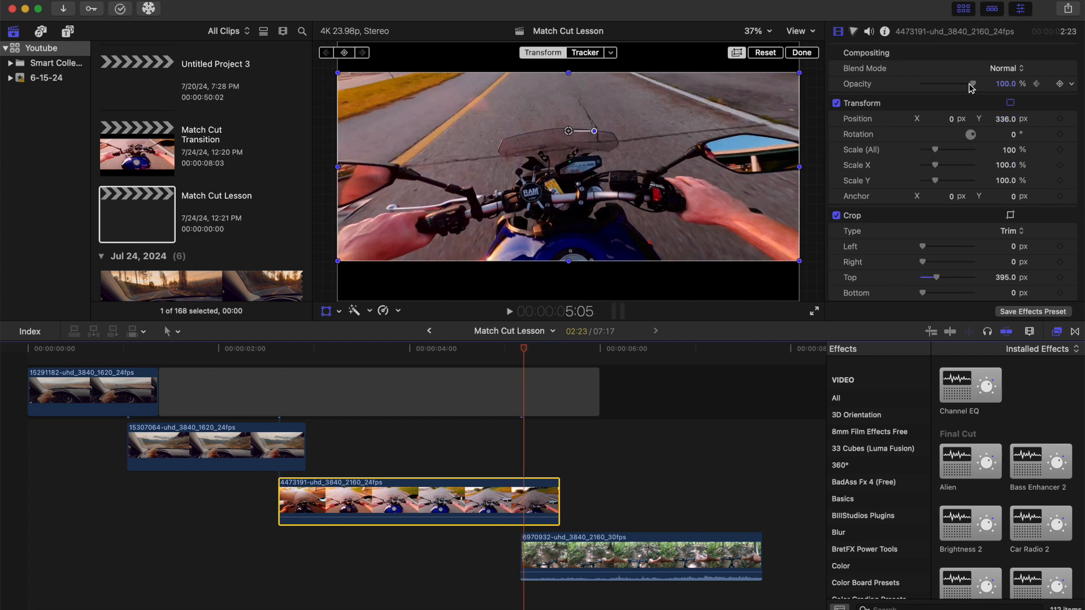
drag(969, 85, 915, 90)
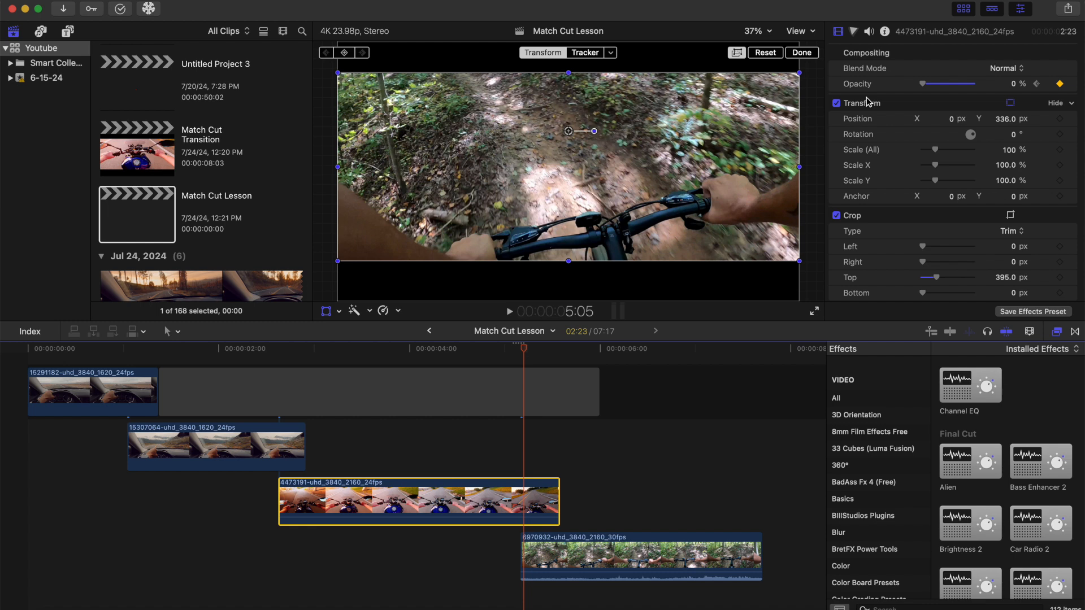
- Play back the motorcycle clip through its fade into the bicycle clip
click(371, 355)
key(space)
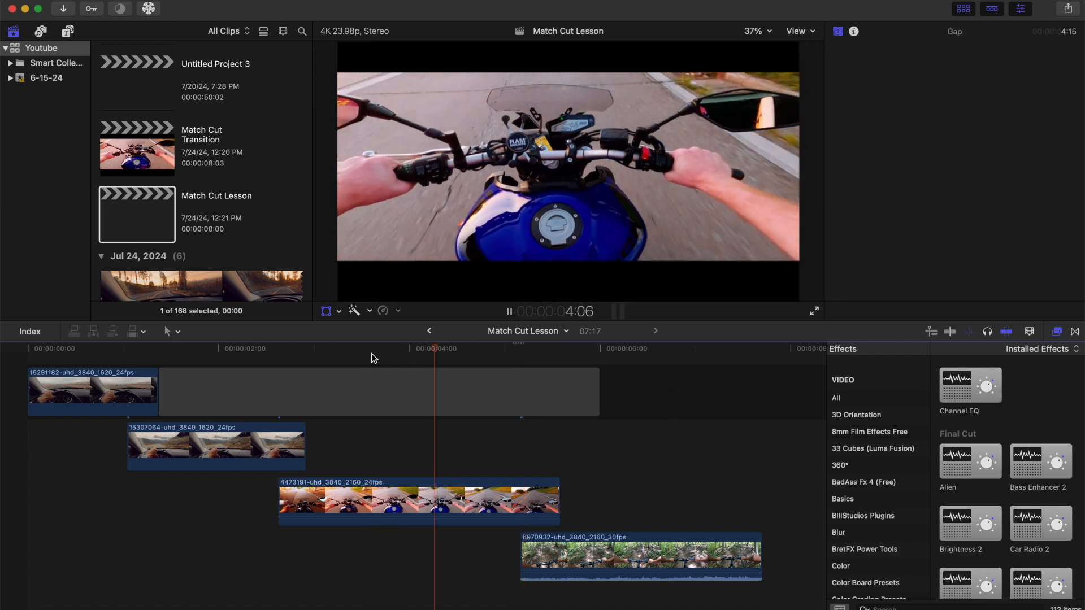
click(371, 358)
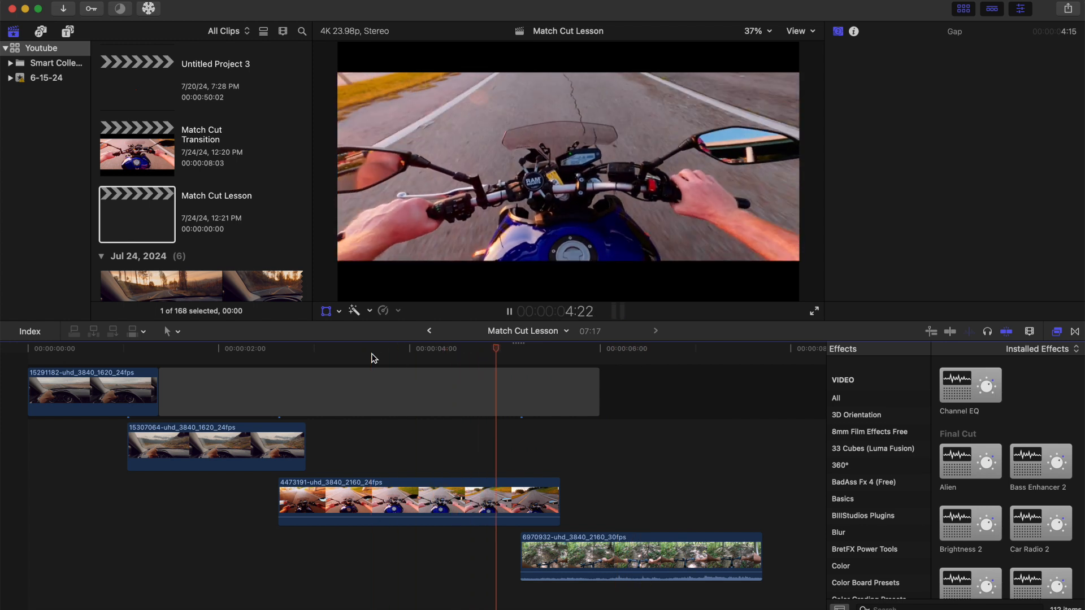
key(space)
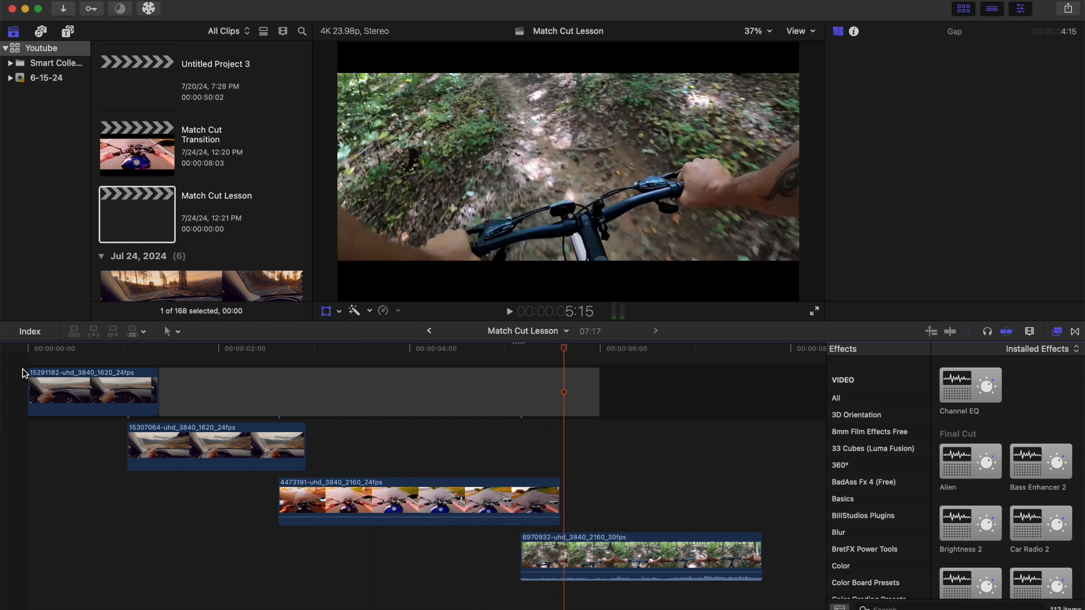
- Play back the whole sequence of match cuts from the start of the timeline
scroll(81, 443, up, 3)
click(26, 388)
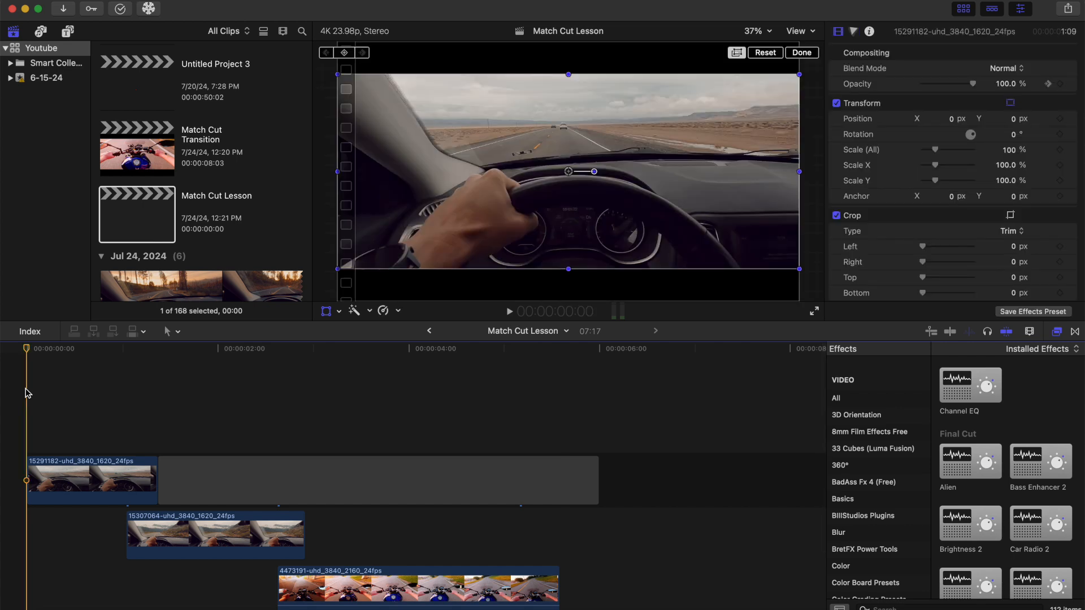
key(space)
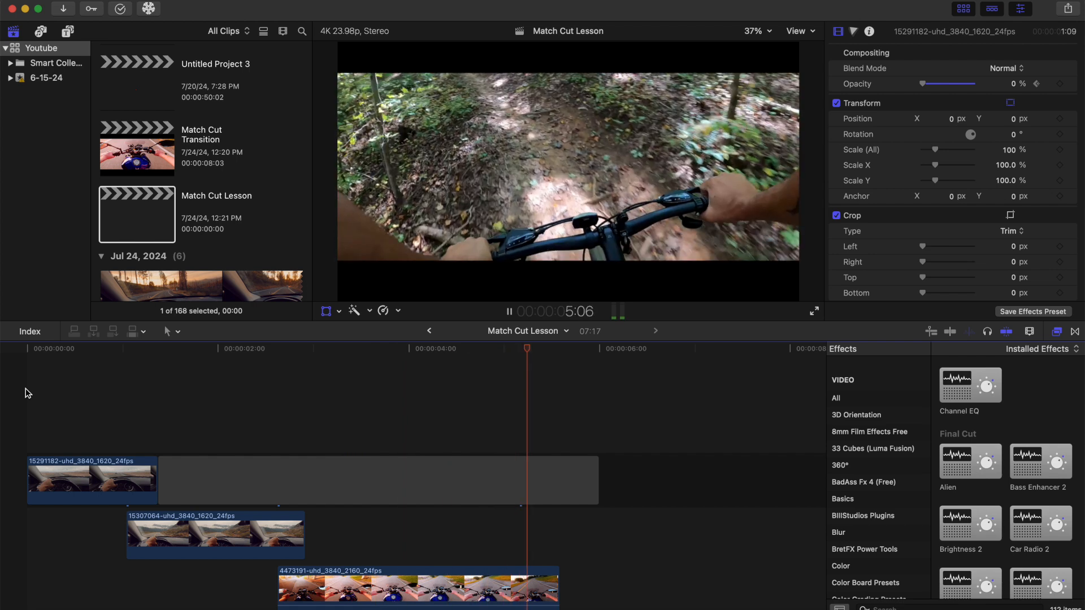
key(space)
key(shift+t)
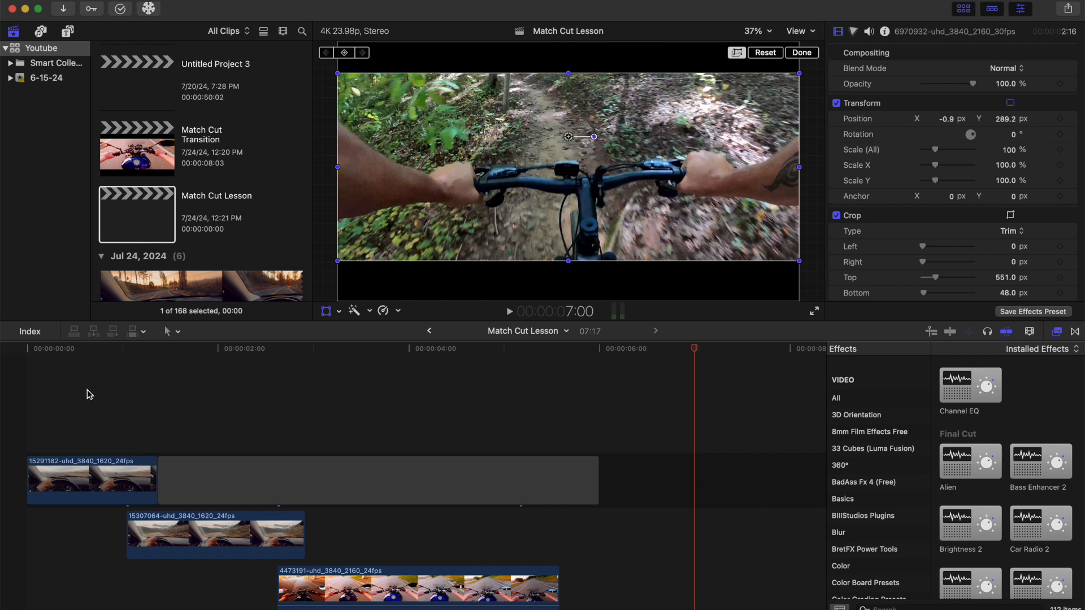
- Combine all timeline clips into a compound clip named Match Cut Lesson Clip in the 6-15-24 event
drag(87, 390, 547, 603)
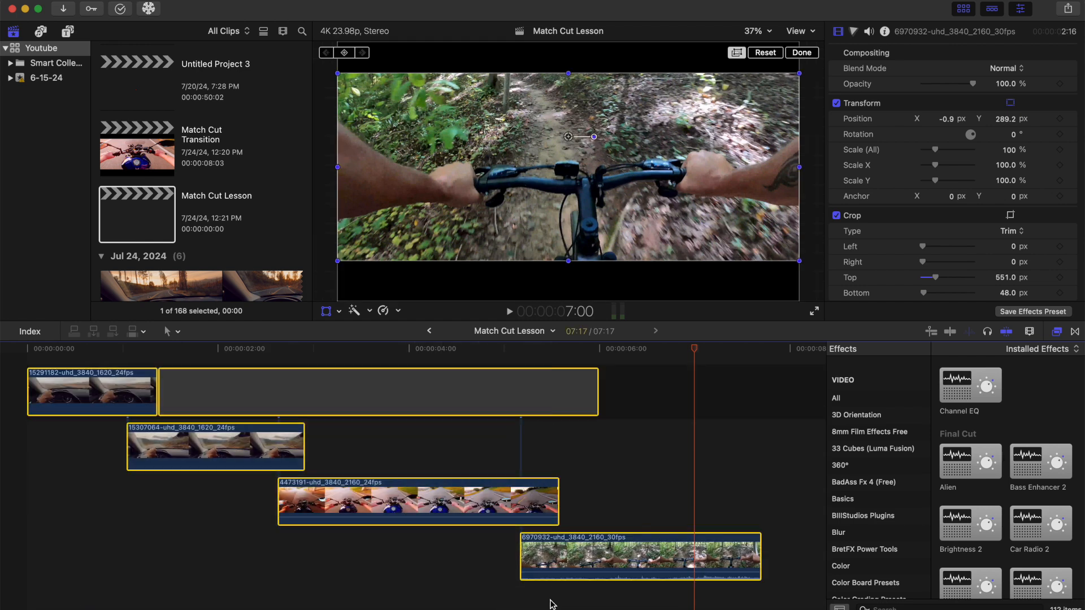
right_click(486, 505)
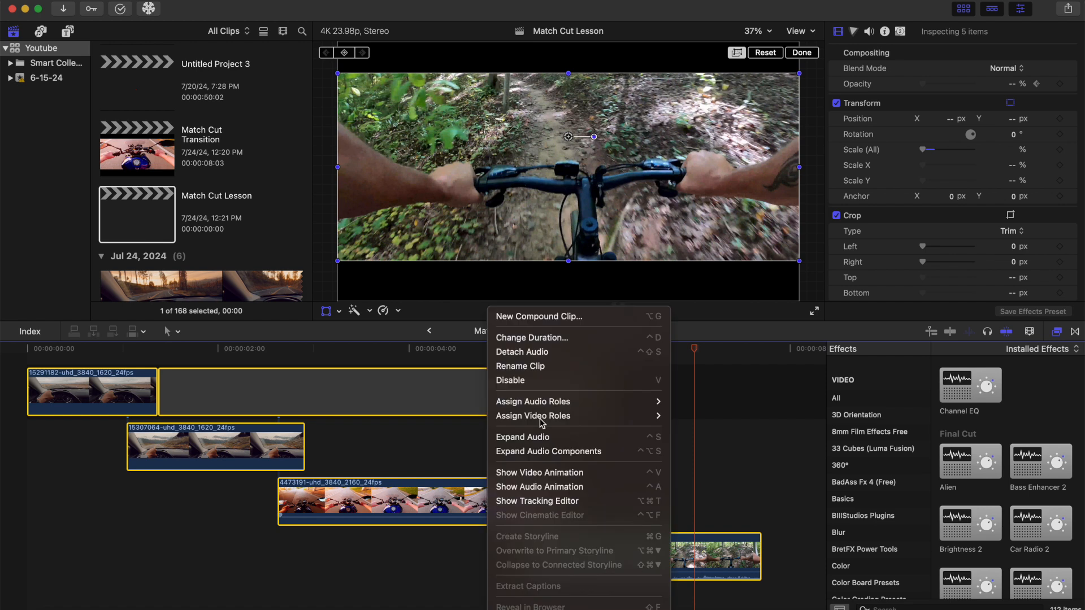
click(551, 321)
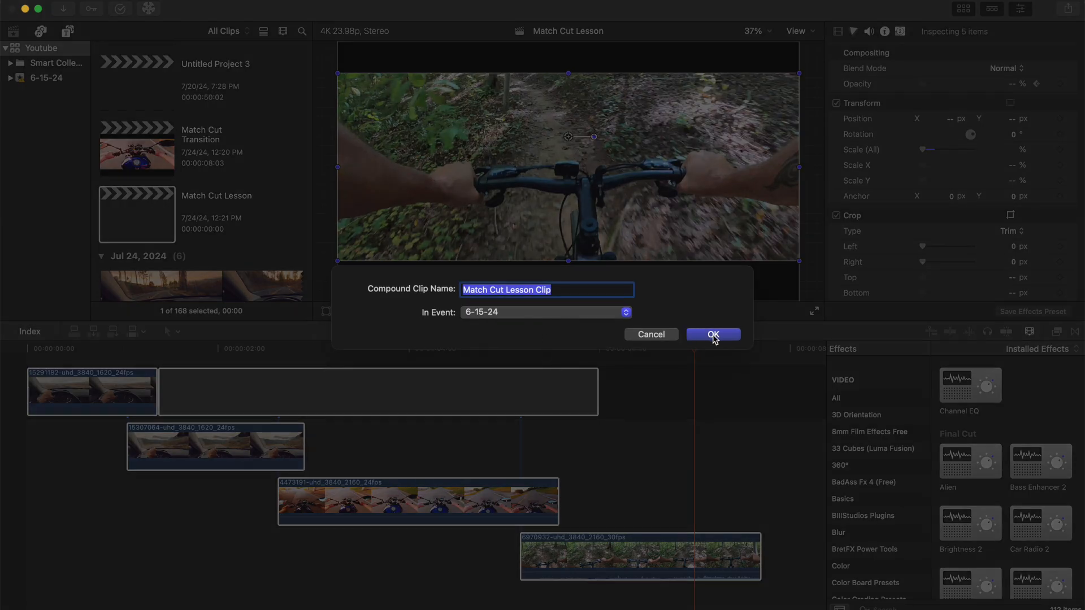
click(713, 334)
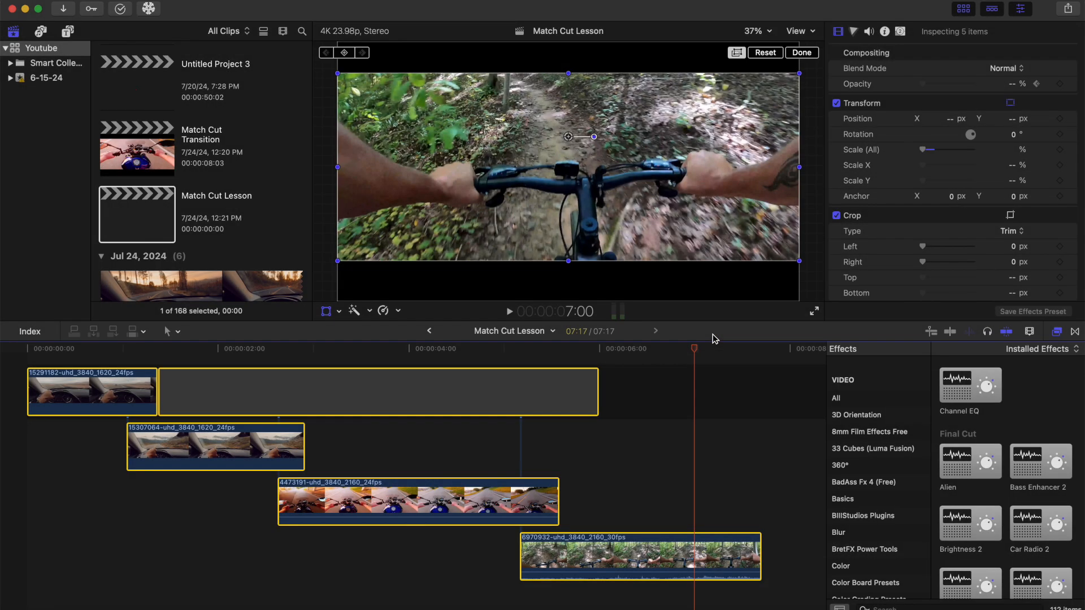
- Apply the BIIIStudios Glint Light Effect from the BIIIStudios Plugins category to the compound clip and set its Exposure to 0
scroll(1007, 460, down, 3)
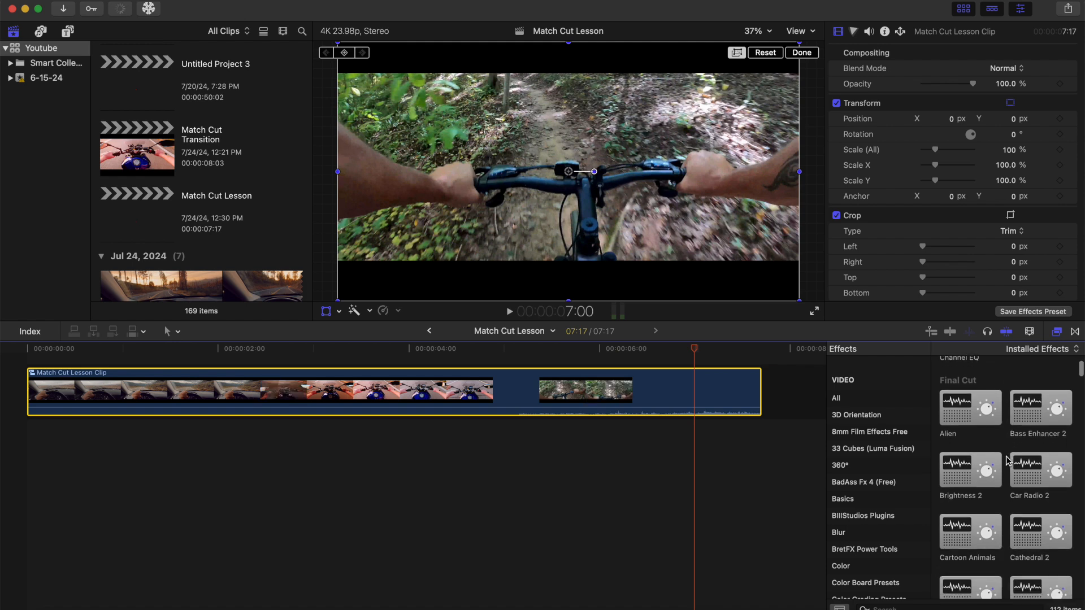
scroll(863, 511, down, 6)
scroll(863, 512, down, 2)
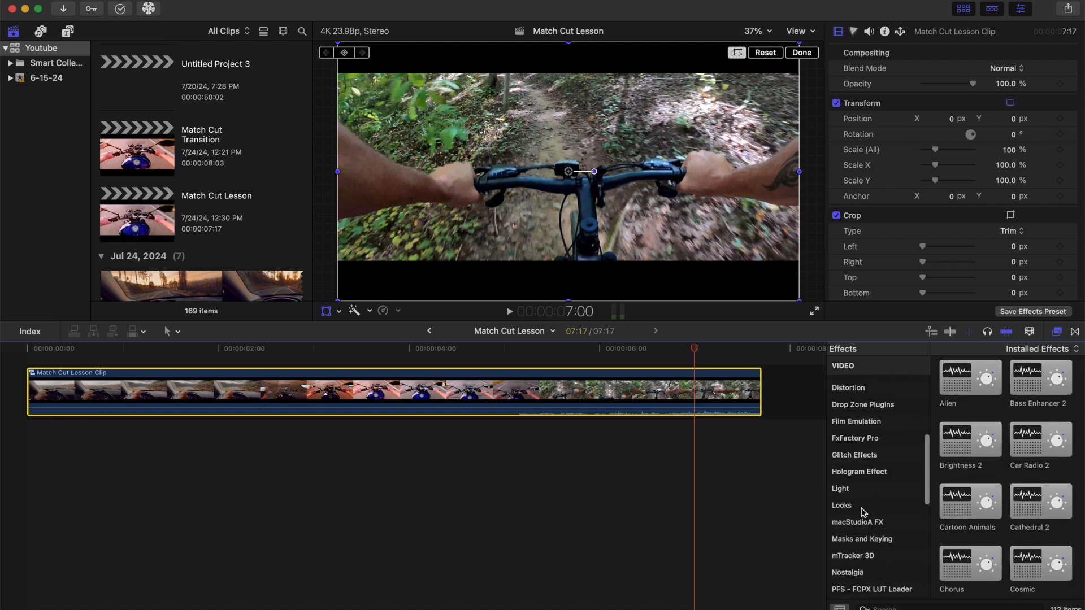
scroll(862, 459, up, 10)
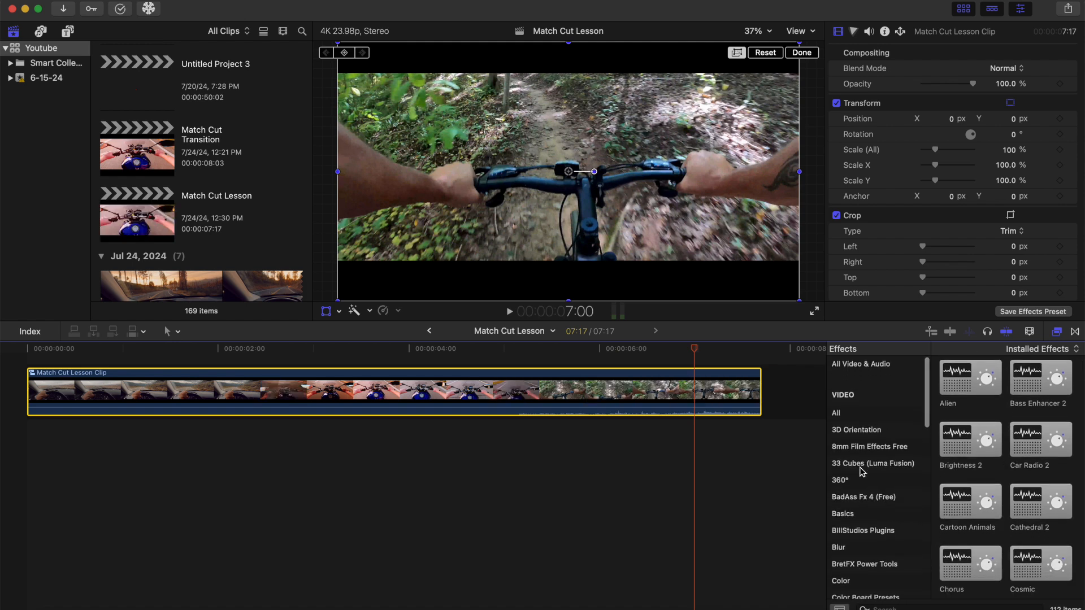
click(866, 529)
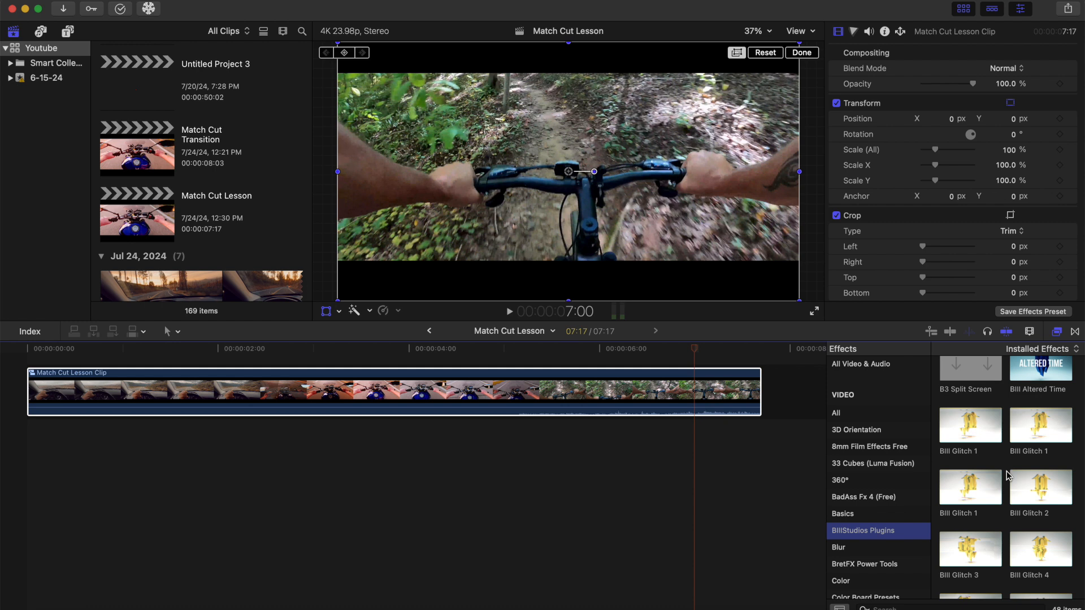
scroll(1006, 475, down, 10)
scroll(1007, 475, down, 8)
scroll(1007, 475, up, 6)
scroll(1007, 475, down, 5)
drag(982, 509, 477, 405)
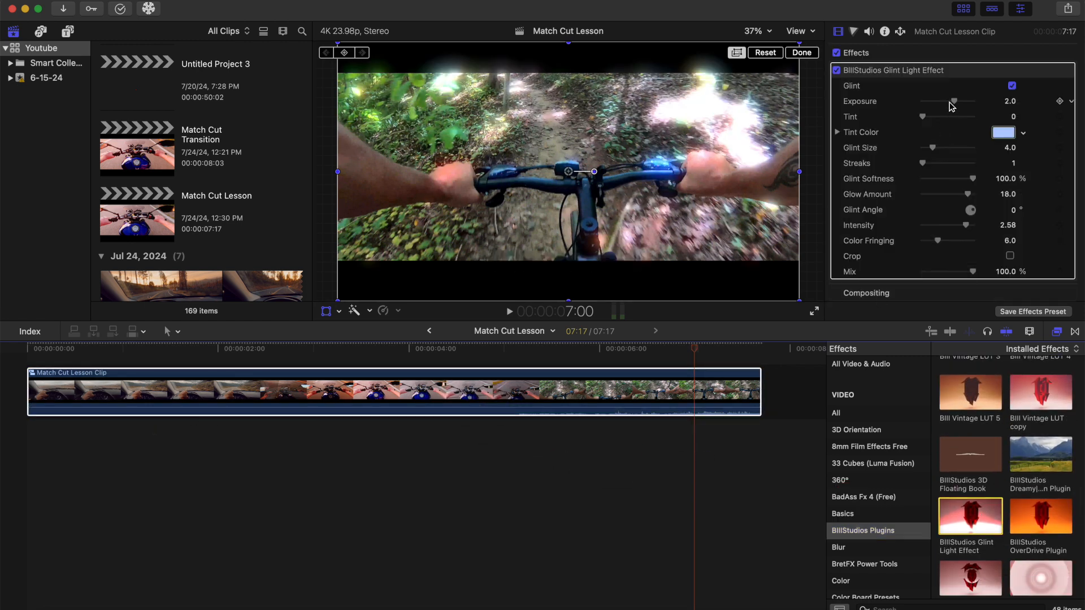
drag(954, 105, 947, 107)
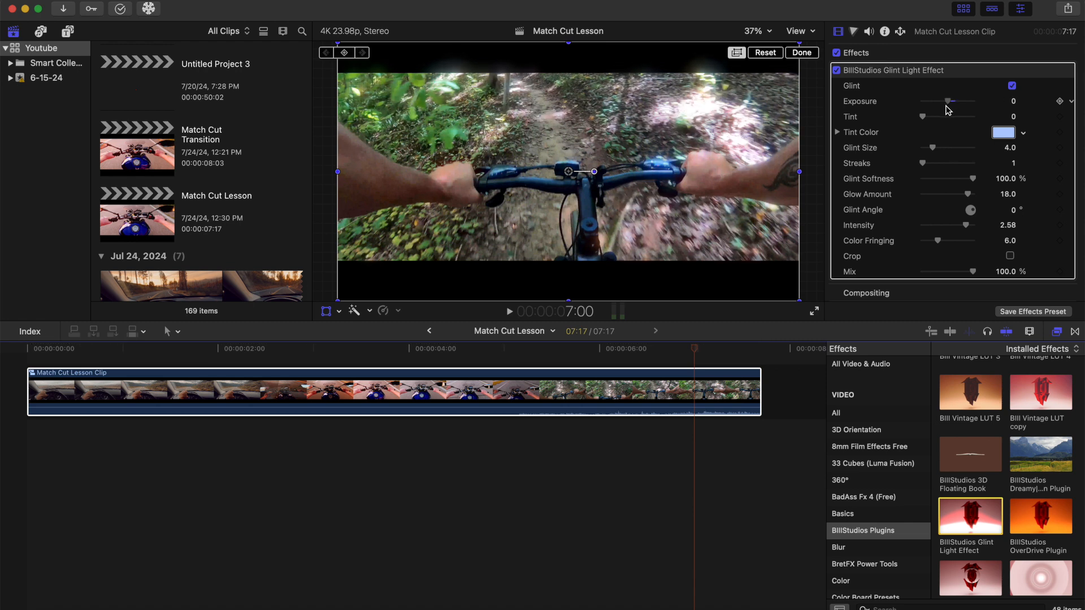
- Play back the compound clip with the glint effect from the start
click(31, 359)
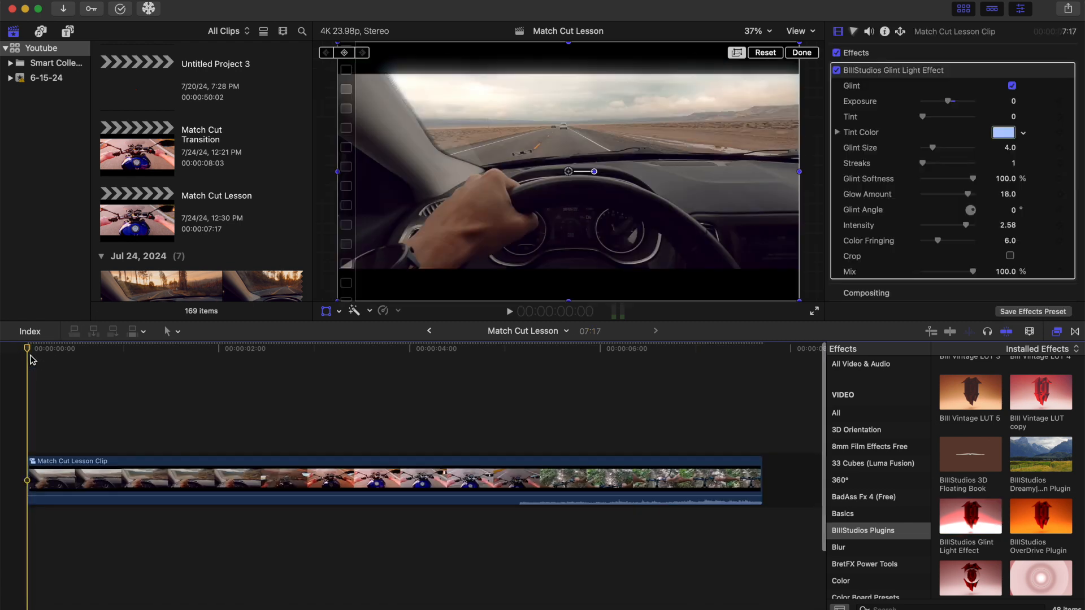
key(Left)
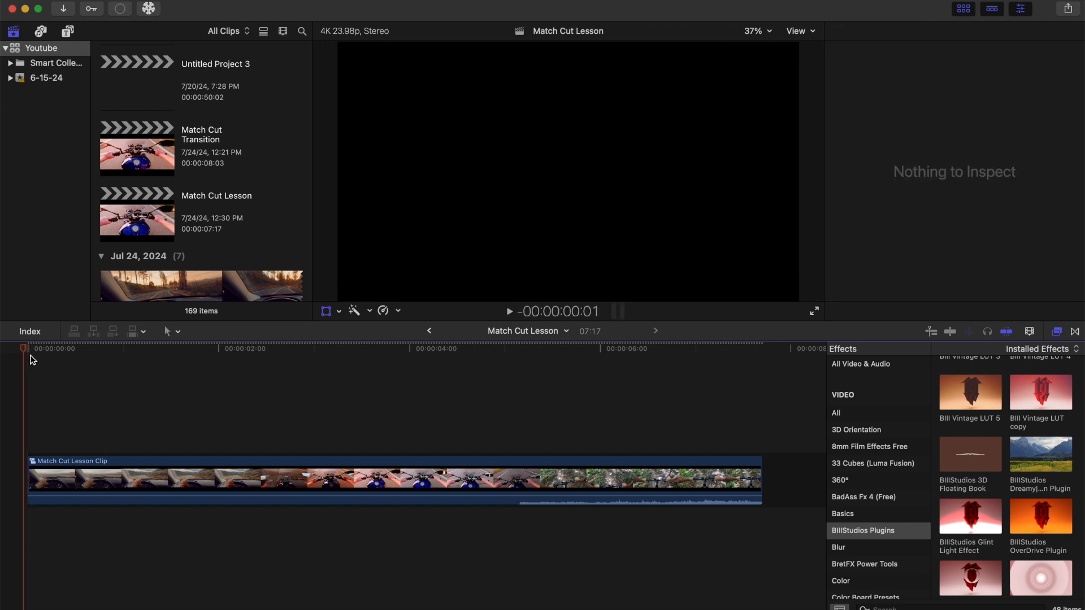
key(space)
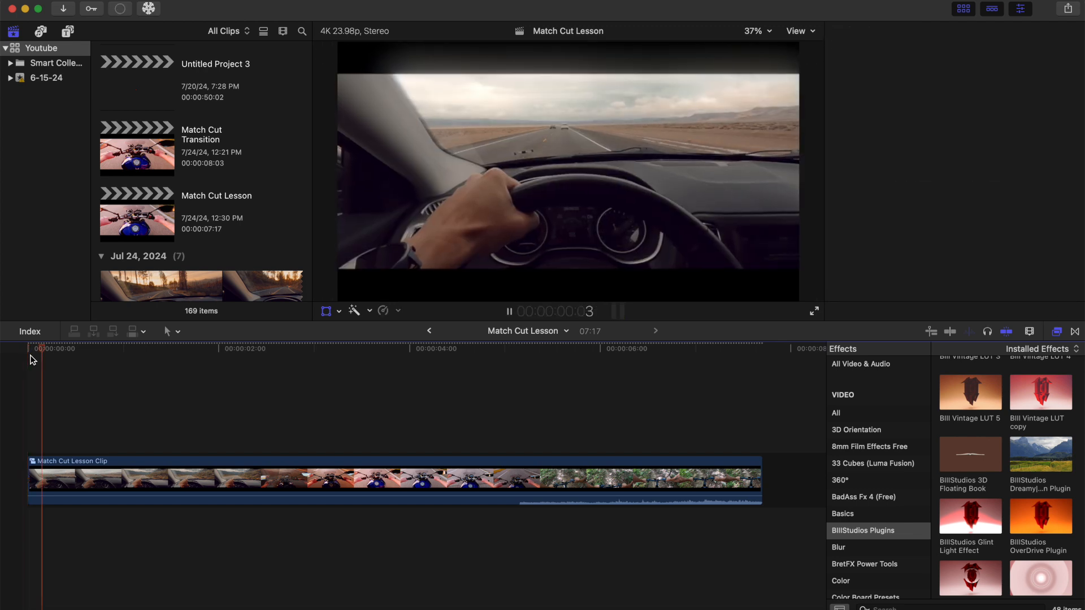